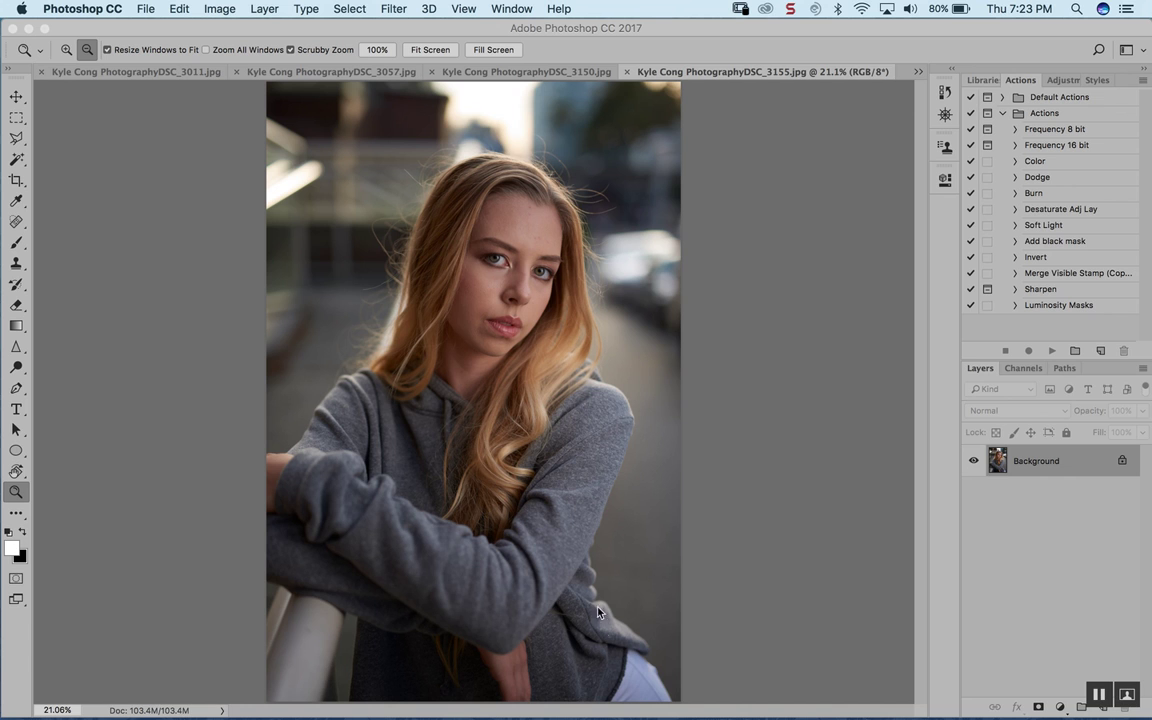
Switch to the browser and look over the brick church on Carnarvon St in Google Street View
{"action": "mouse_move", "coordinate": [632, 700]}
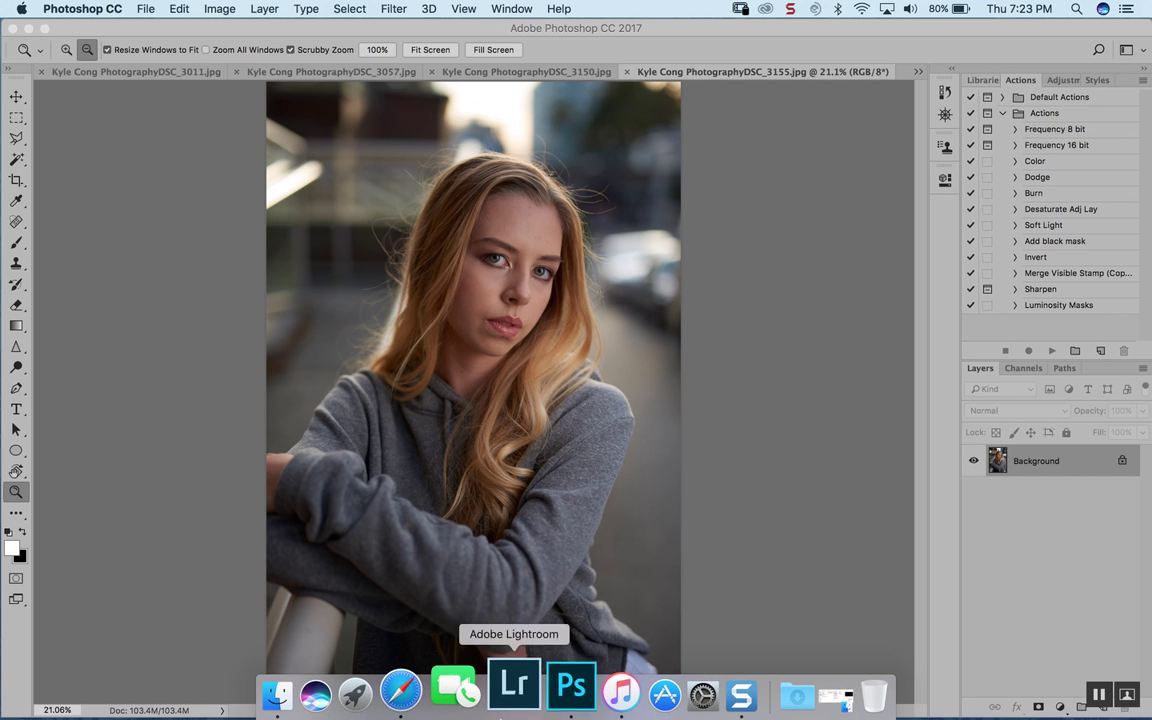
{"action": "left_click", "coordinate": [437, 688]}
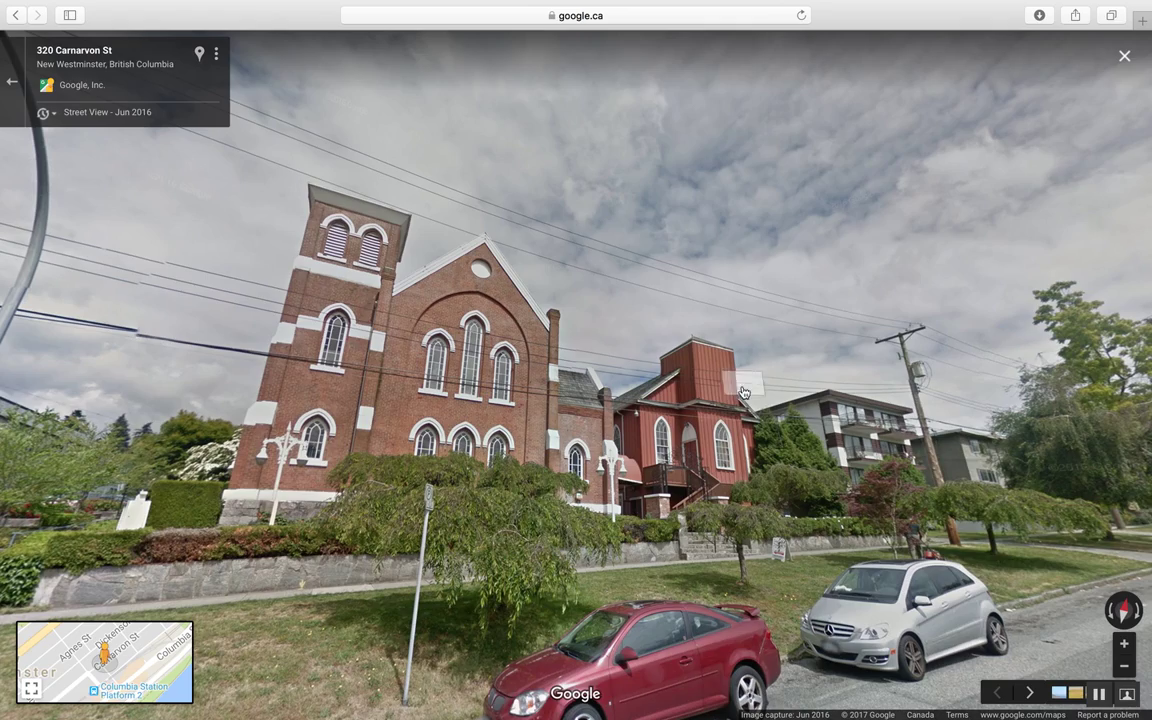
{"action": "left_click", "coordinate": [743, 392]}
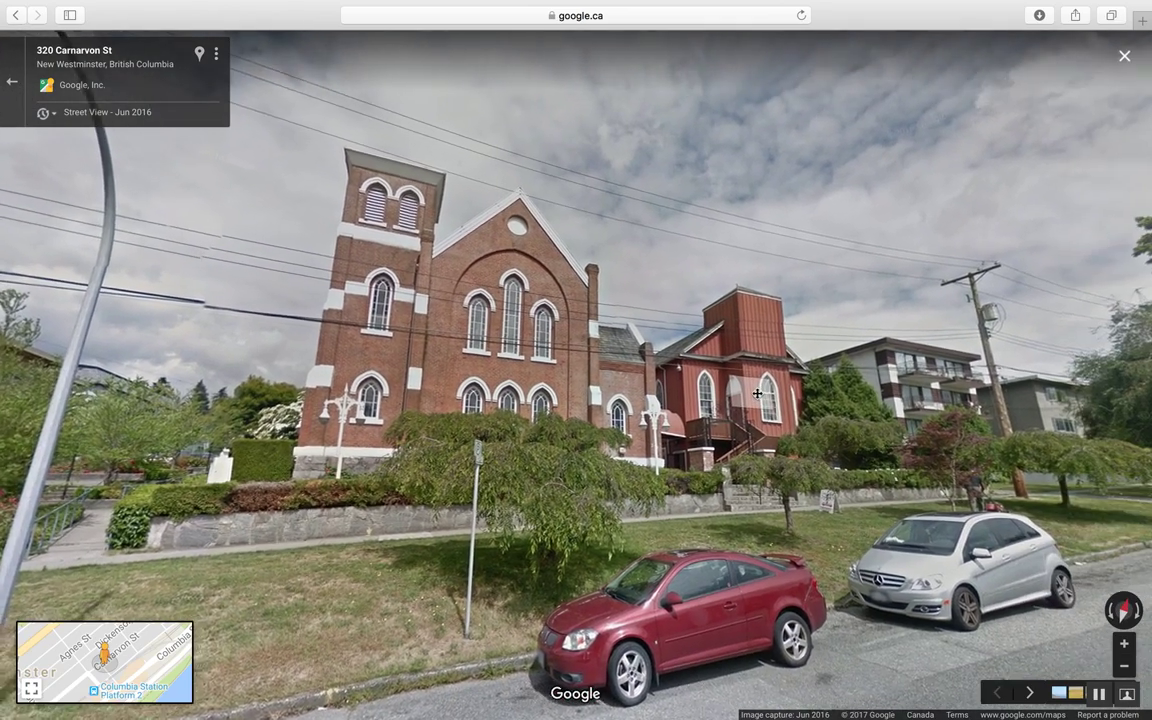
{"action": "mouse_move", "coordinate": [757, 393]}
{"action": "left_mouse_down"}
{"action": "mouse_move", "coordinate": [728, 398]}
{"action": "mouse_move", "coordinate": [752, 400]}
{"action": "left_mouse_up"}
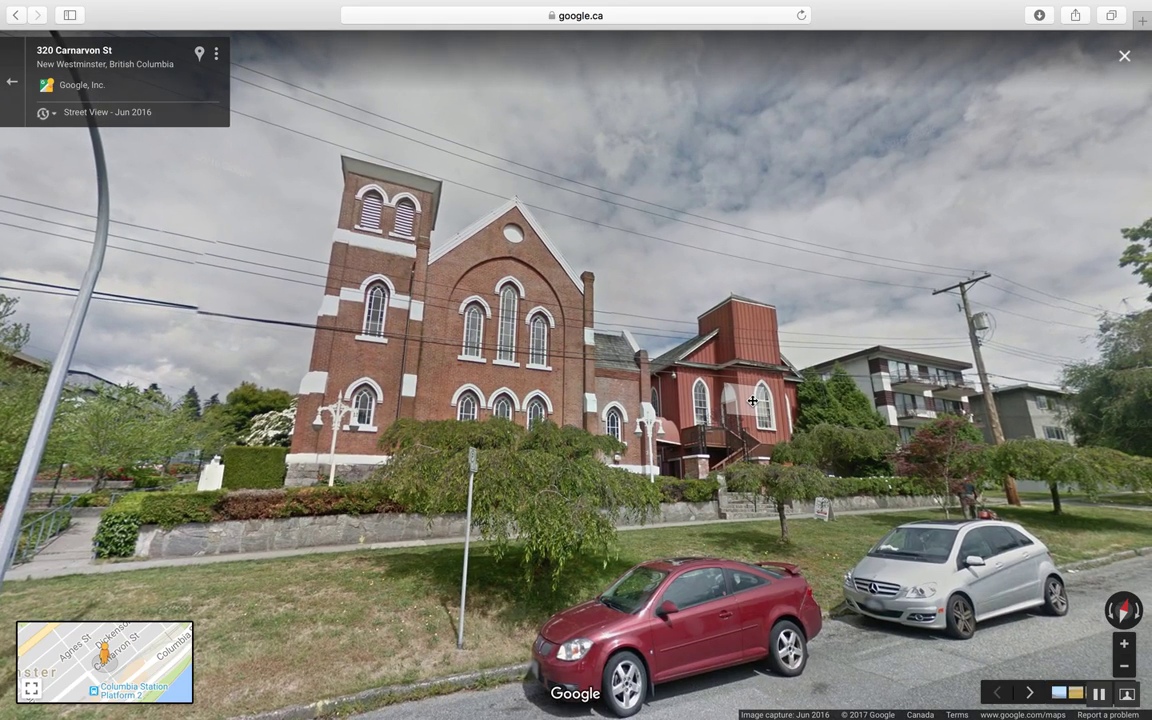
{"action": "left_click_drag", "start_coordinate": [752, 400], "coordinate": [745, 475]}
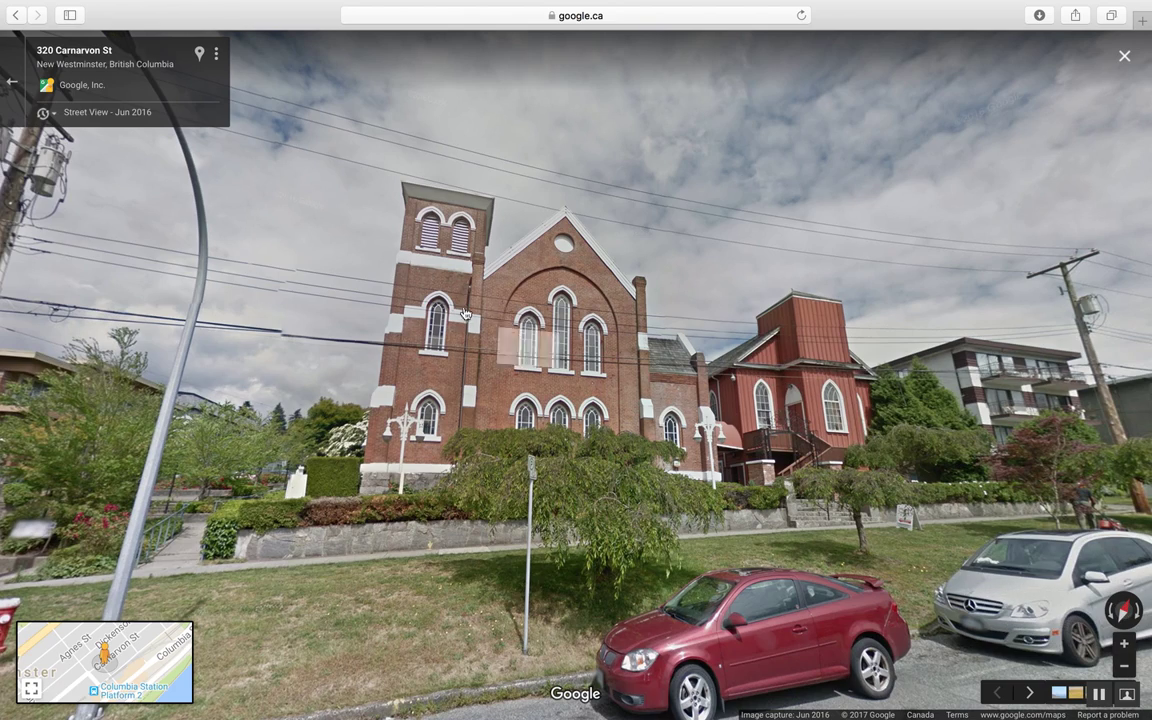
Leave the church's Street View and enter Street View on Clarkson St, beside the railway tracks
{"action": "left_click", "coordinate": [12, 82]}
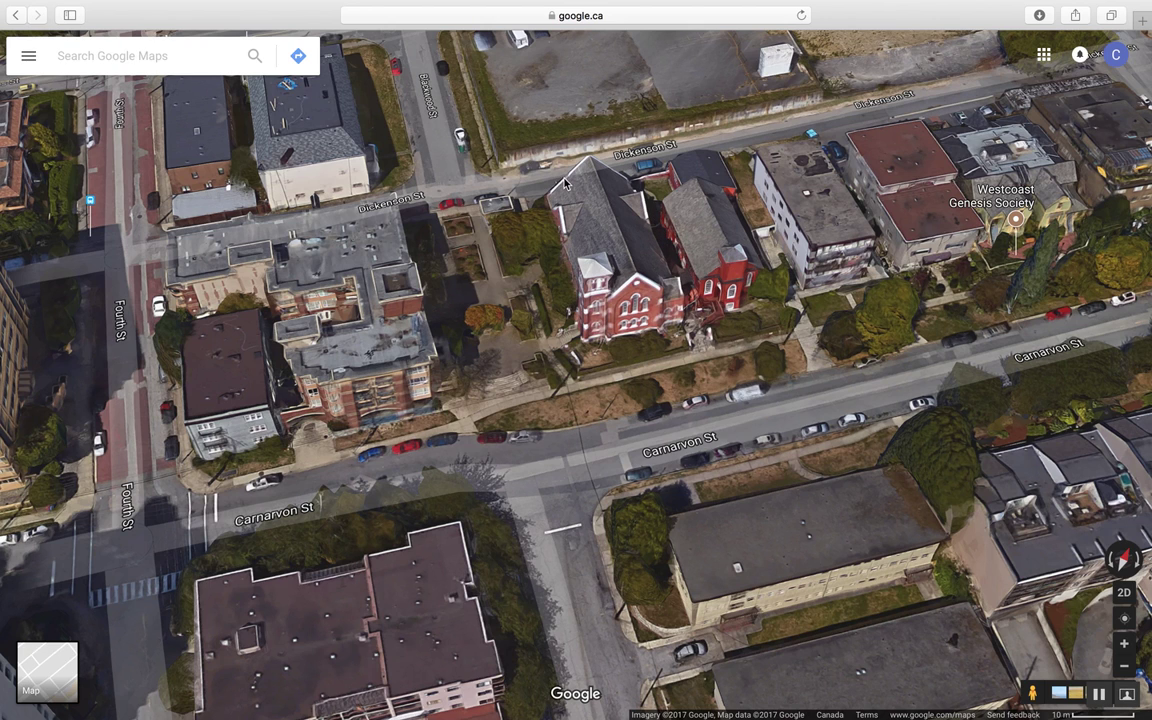
{"action": "left_click_drag", "start_coordinate": [494, 433], "coordinate": [515, 205]}
{"action": "left_click_drag", "start_coordinate": [895, 440], "coordinate": [855, 338]}
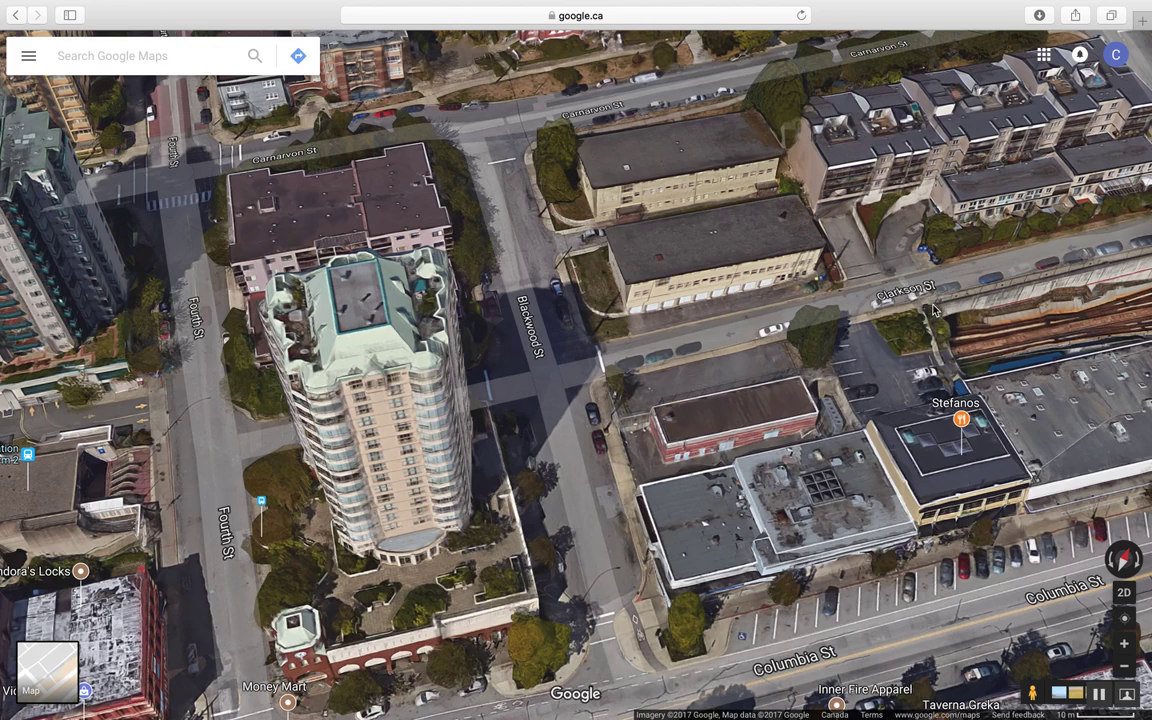
{"action": "scroll", "coordinate": [935, 310], "scroll_direction": "right", "scroll_amount": 3}
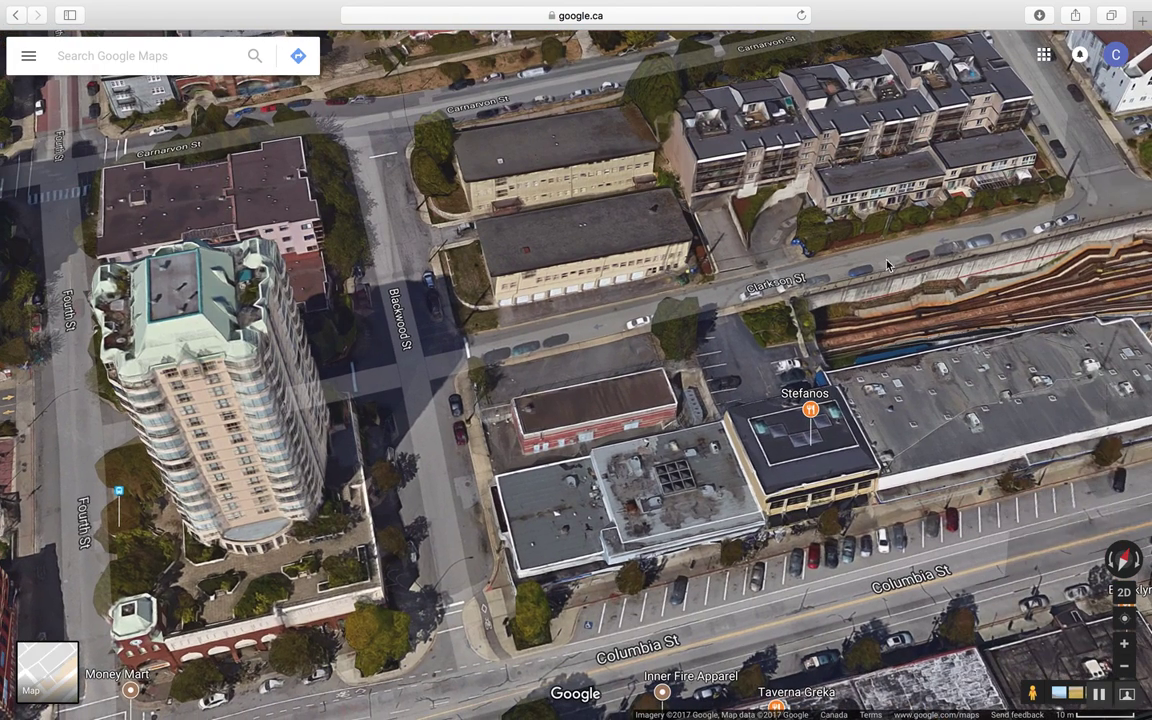
{"action": "left_click_drag", "start_coordinate": [1032, 692], "coordinate": [895, 225]}
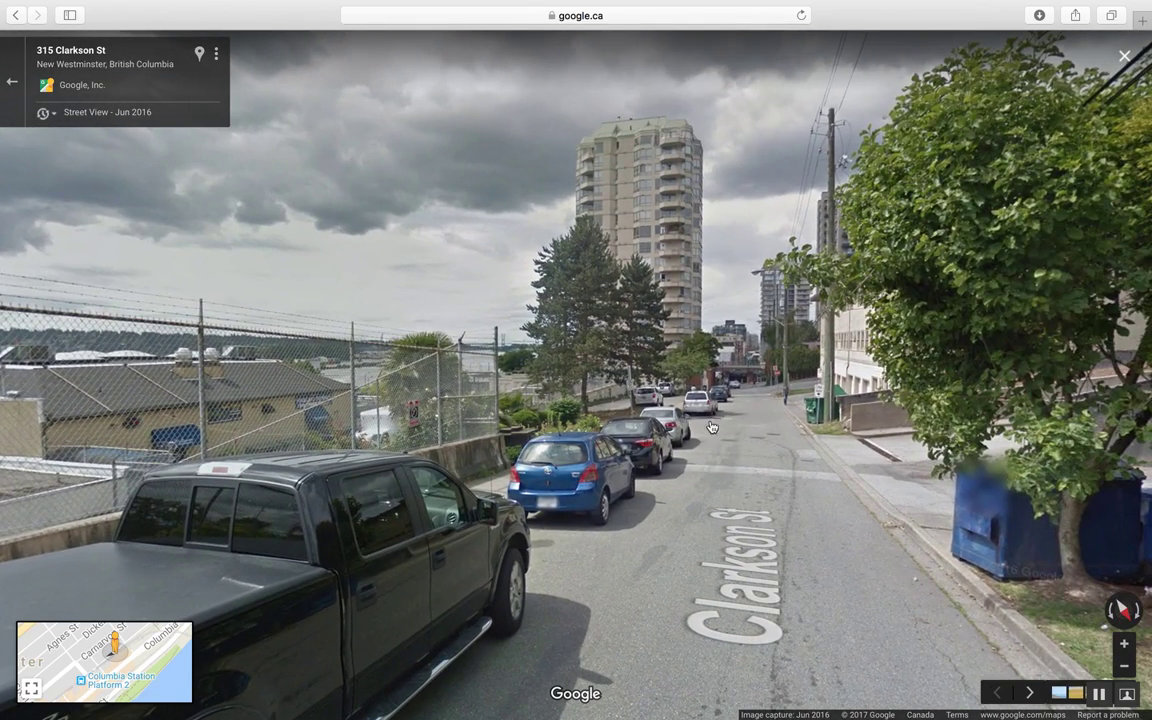
Advance along Clarkson St to the brick building's entrance stairs and look around the entrance
{"action": "left_click", "coordinate": [700, 398]}
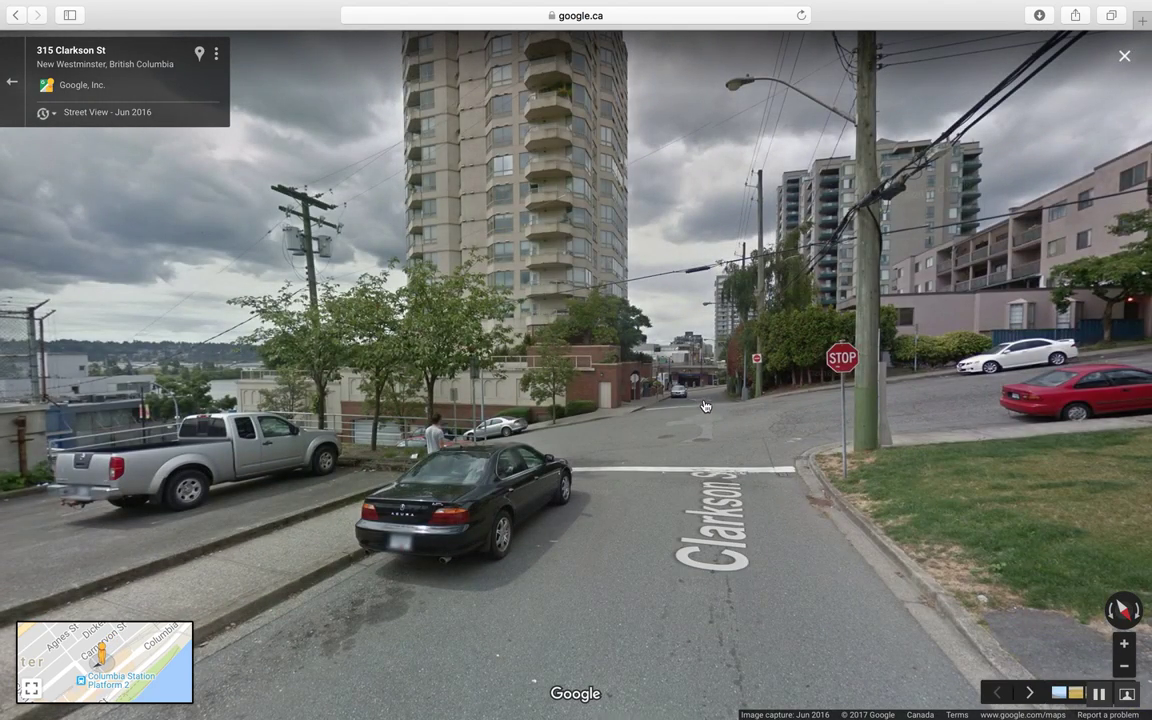
{"action": "left_click", "coordinate": [703, 404]}
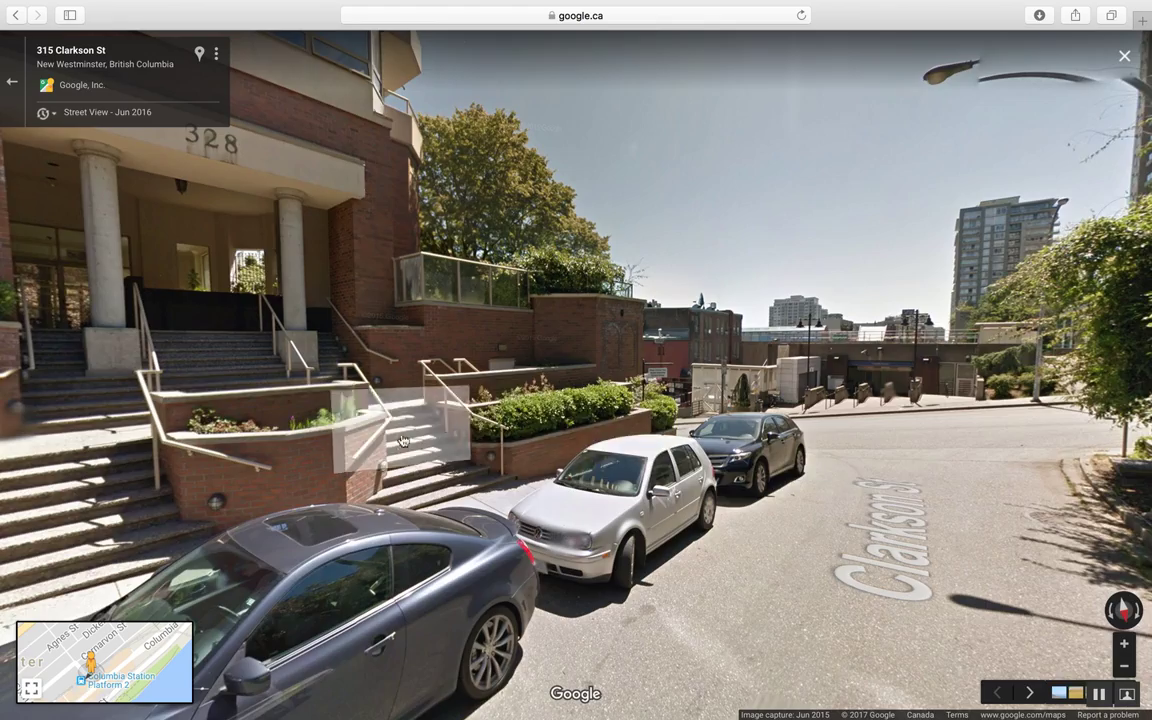
{"action": "left_click", "coordinate": [395, 435]}
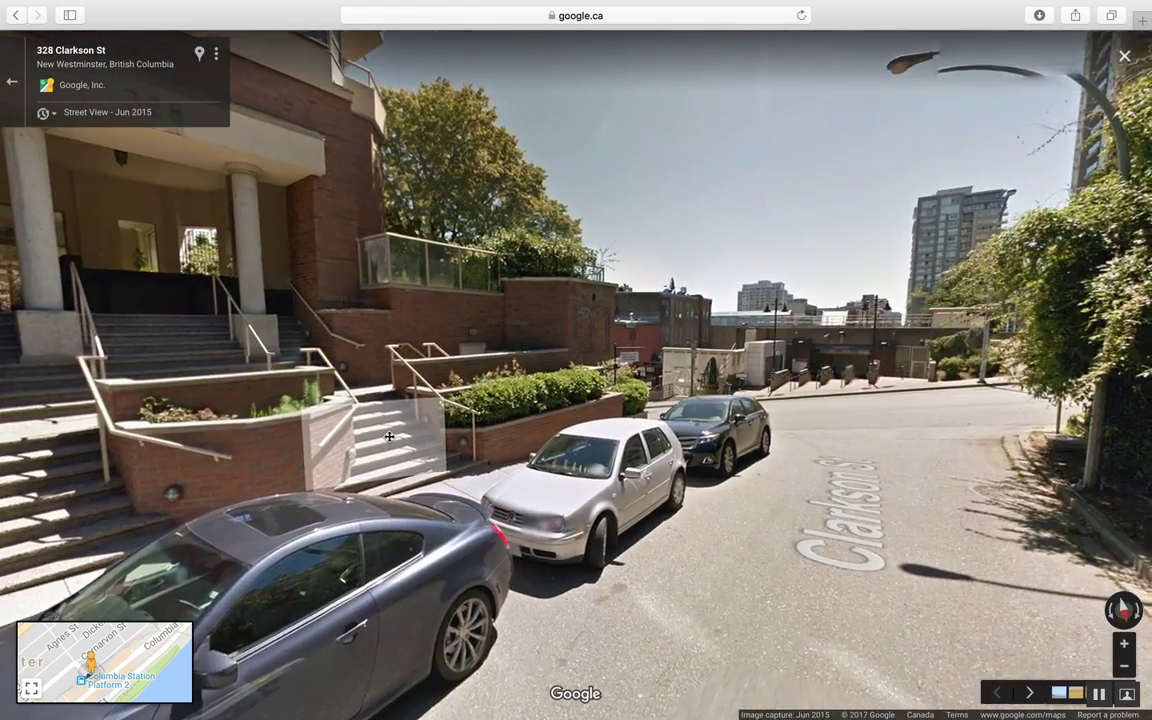
{"action": "left_click_drag", "start_coordinate": [389, 436], "coordinate": [628, 445]}
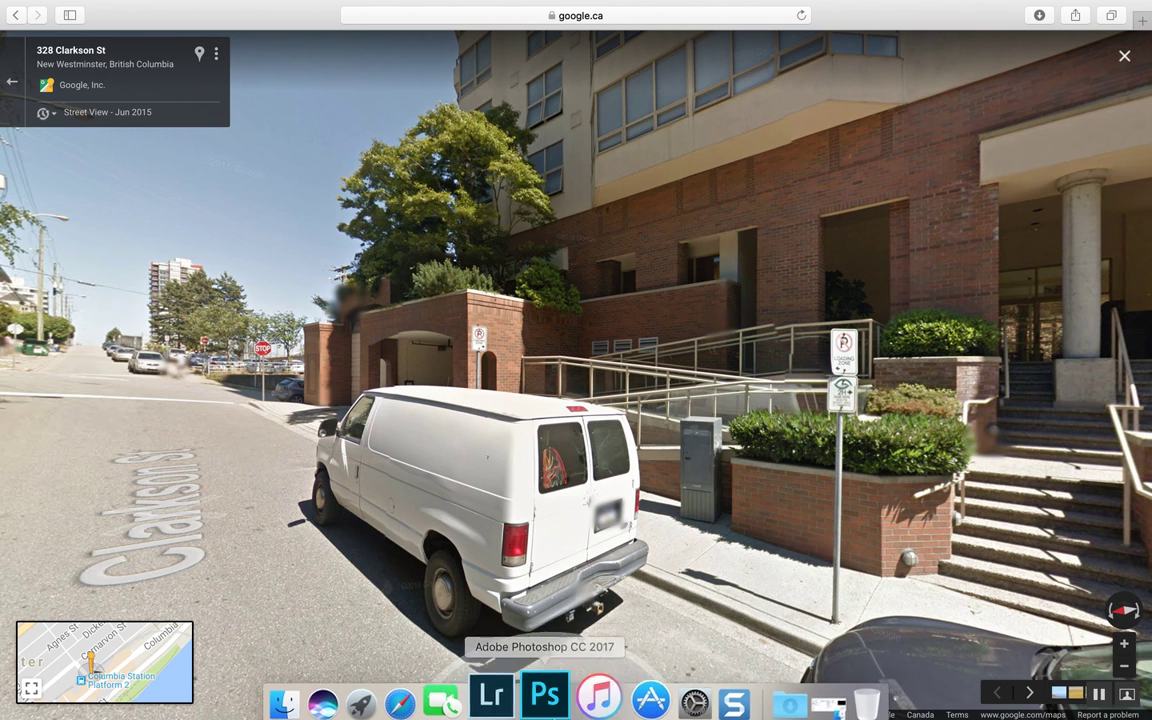
Switch back to Photoshop and bring up the photo DSC_2624.jpg
{"action": "left_click", "coordinate": [548, 686]}
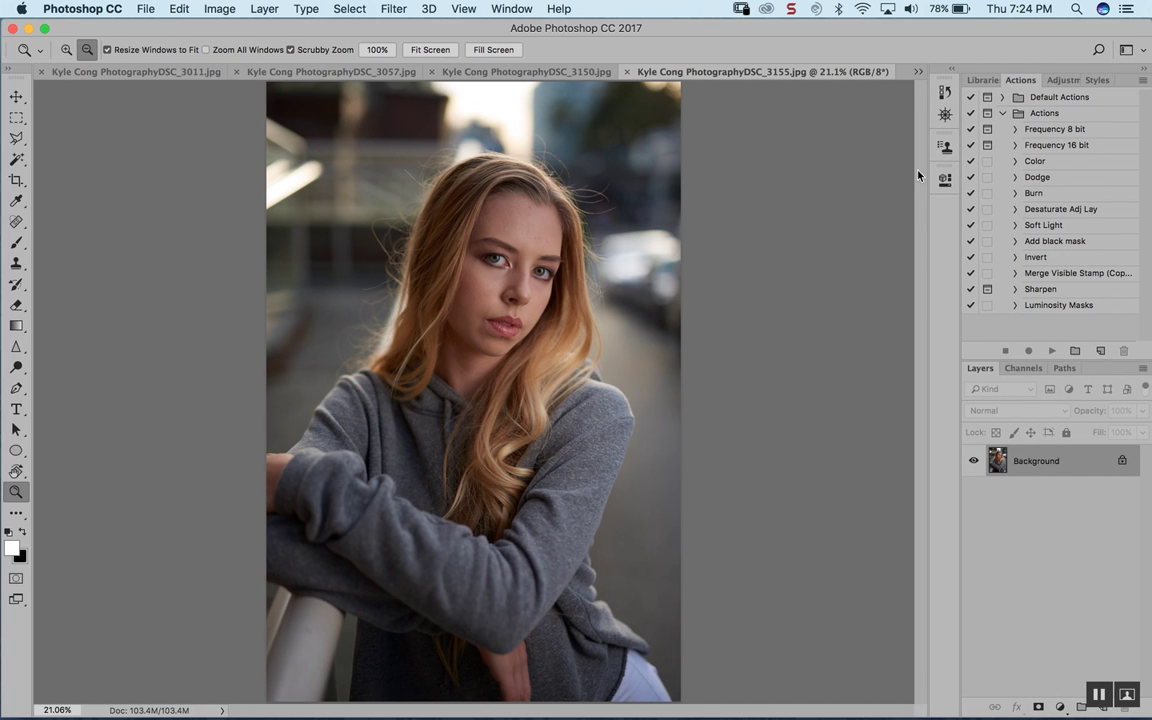
{"action": "left_click", "coordinate": [918, 71]}
{"action": "left_click", "coordinate": [866, 67]}
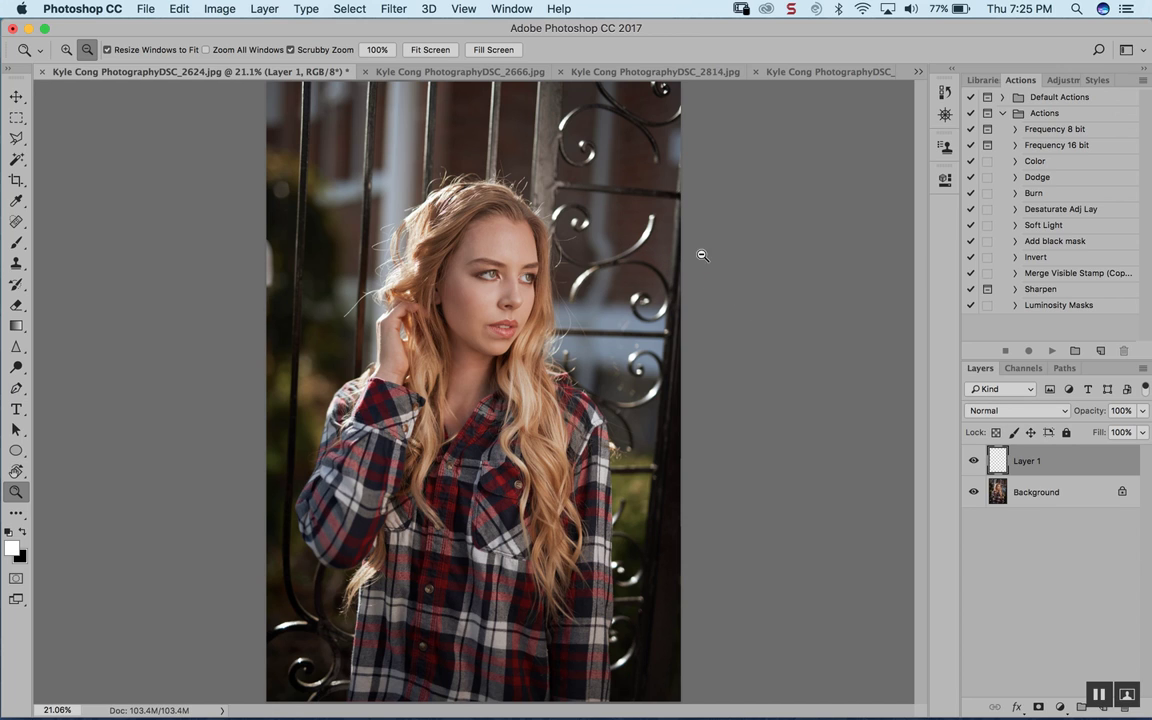
Brush a white arrow pointing at the model's head and a tall bracket with cross strokes on the gate beside her
{"action": "key", "text": "b"}
{"action": "mouse_move", "coordinate": [279, 127]}
{"action": "left_mouse_down"}
{"action": "mouse_move", "coordinate": [346, 184]}
{"action": "mouse_move", "coordinate": [334, 196]}
{"action": "mouse_move", "coordinate": [381, 200]}
{"action": "left_mouse_up"}
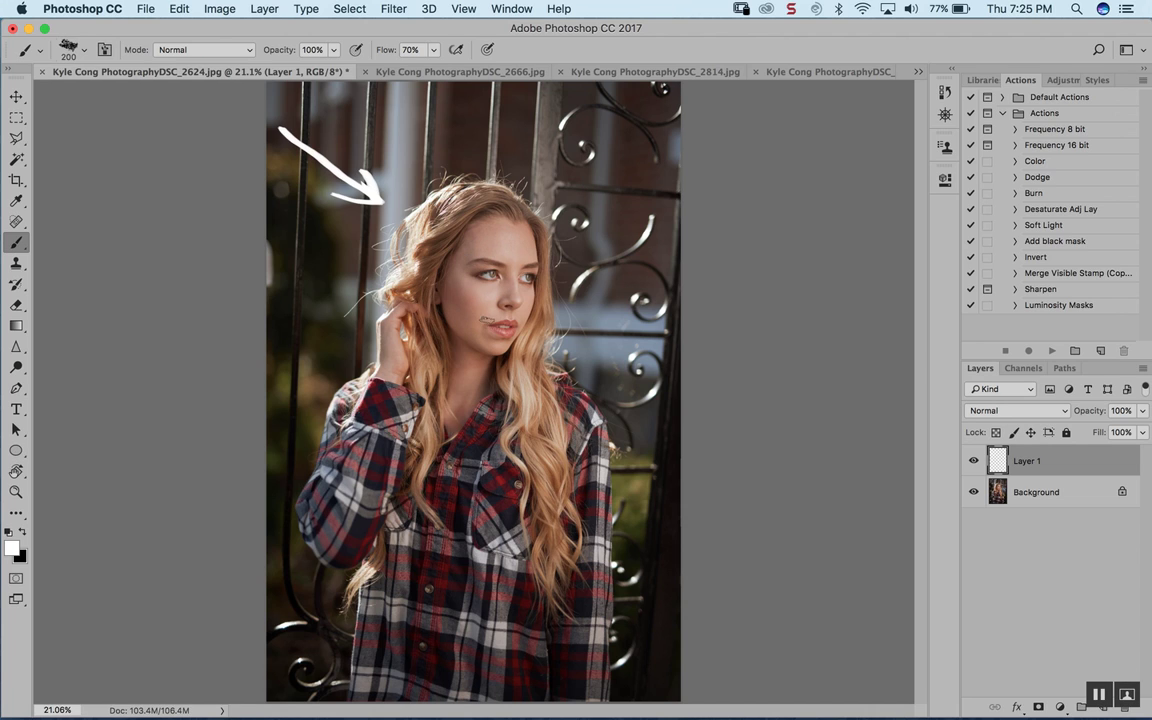
{"action": "mouse_move", "coordinate": [650, 196]}
{"action": "left_mouse_down"}
{"action": "mouse_move", "coordinate": [632, 476]}
{"action": "mouse_move", "coordinate": [680, 478]}
{"action": "left_mouse_up"}
{"action": "left_click_drag", "start_coordinate": [631, 248], "coordinate": [666, 248]}
{"action": "mouse_move", "coordinate": [619, 290]}
{"action": "left_mouse_down"}
{"action": "mouse_move", "coordinate": [661, 290]}
{"action": "mouse_move", "coordinate": [668, 324]}
{"action": "left_mouse_up"}
{"action": "left_click_drag", "start_coordinate": [626, 371], "coordinate": [661, 371]}
{"action": "mouse_move", "coordinate": [631, 405]}
{"action": "left_mouse_down"}
{"action": "mouse_move", "coordinate": [661, 405]}
{"action": "mouse_move", "coordinate": [660, 436]}
{"action": "left_mouse_up"}
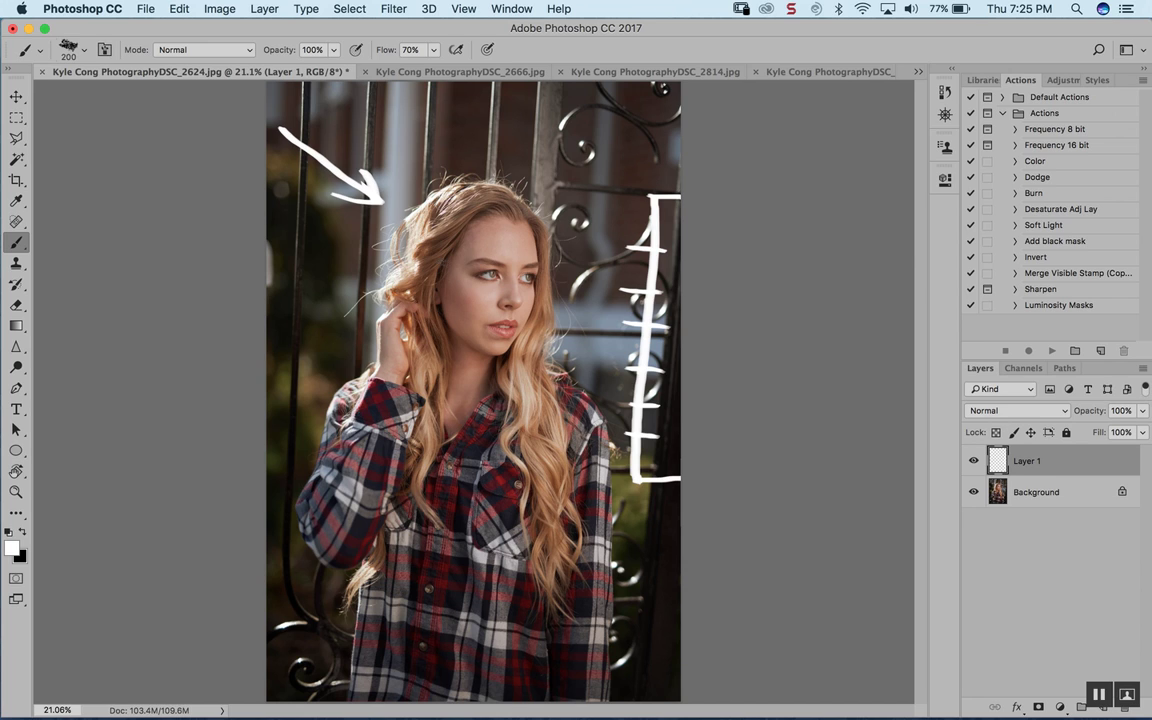
Examine the light on the model's face and eyes up close in DSC_2624.jpg
{"action": "key", "text": "z"}
{"action": "mouse_move", "coordinate": [501, 270]}
{"action": "left_mouse_down"}
{"action": "mouse_move", "coordinate": [527, 249]}
{"action": "mouse_move", "coordinate": [540, 255]}
{"action": "left_mouse_up"}
{"action": "key", "text": "b"}
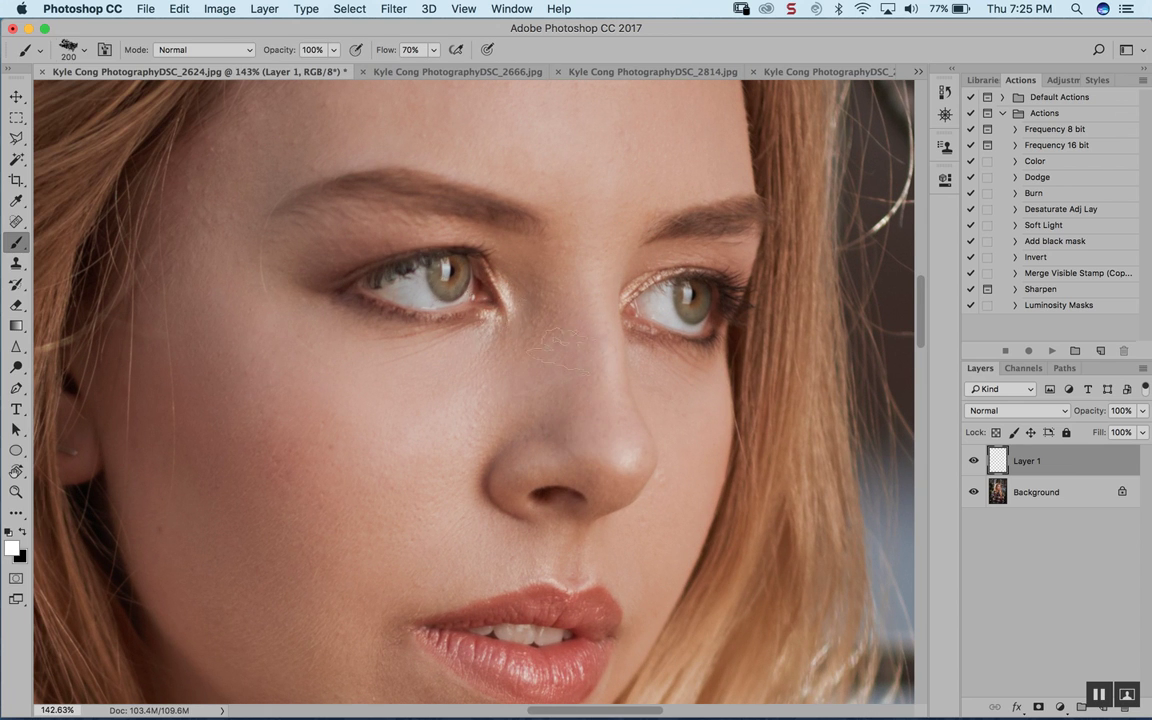
{"action": "key", "text": "z"}
{"action": "left_click_drag", "start_coordinate": [615, 340], "coordinate": [553, 296]}
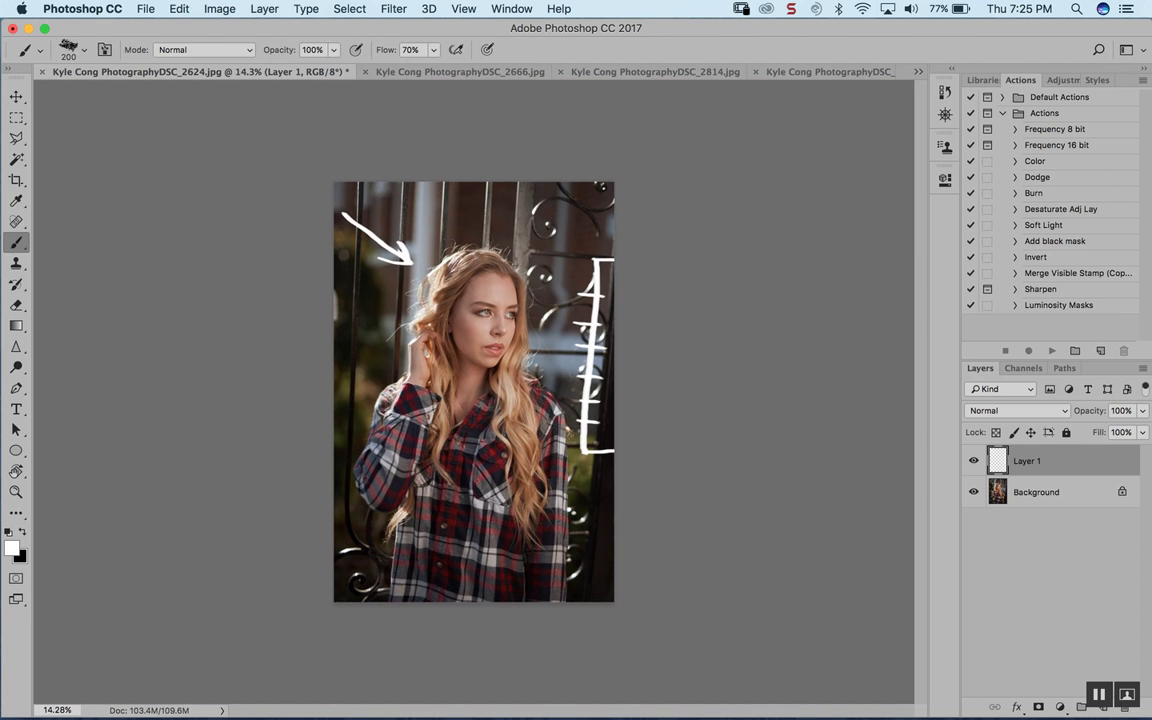
Bring up the photo DSC_2666.jpg and examine the overall light on the model and background
{"action": "left_click", "coordinate": [404, 72]}
{"action": "key", "text": "z"}
{"action": "left_click_drag", "start_coordinate": [514, 254], "coordinate": [541, 275]}
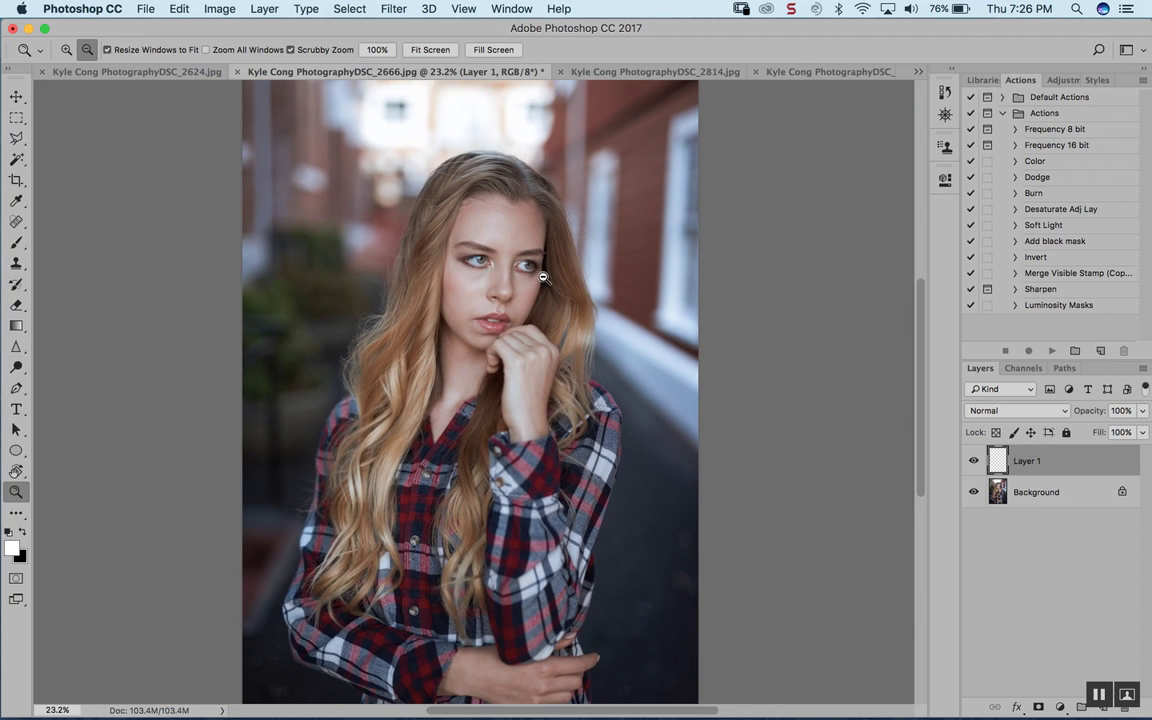
{"action": "left_click_drag", "start_coordinate": [527, 277], "coordinate": [510, 272]}
{"action": "key", "text": "b"}
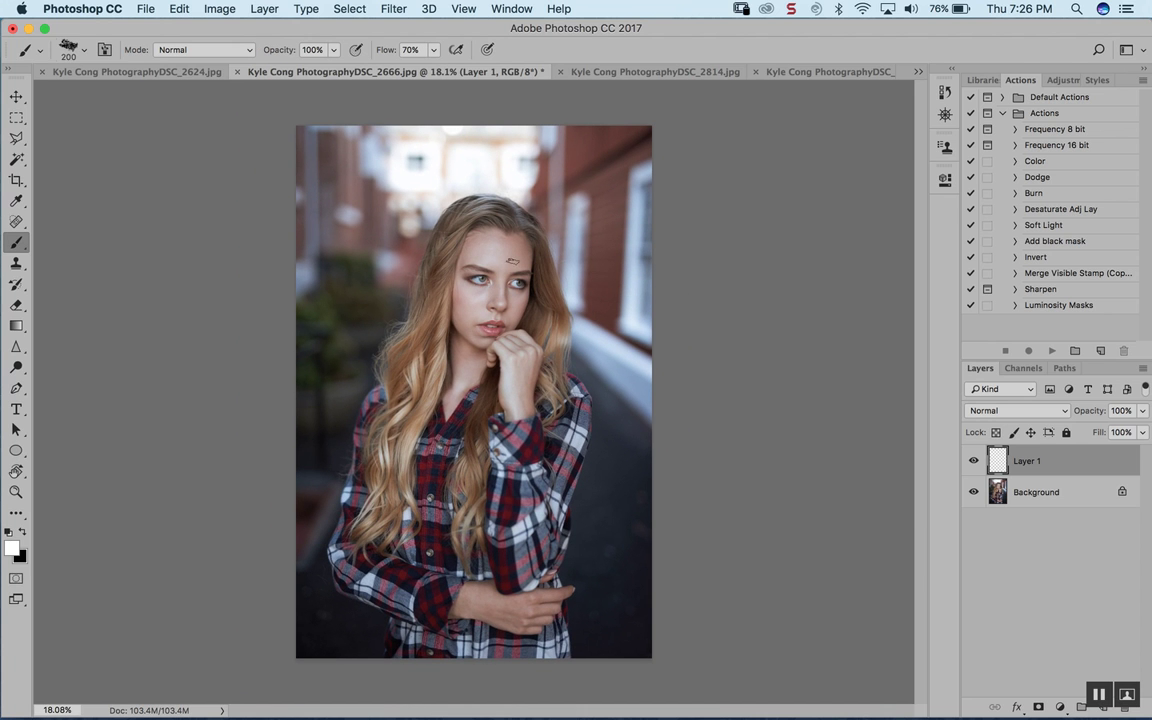
{"action": "key", "text": "z"}
{"action": "mouse_move", "coordinate": [483, 285]}
{"action": "left_mouse_down"}
{"action": "mouse_move", "coordinate": [551, 271]}
{"action": "mouse_move", "coordinate": [510, 271]}
{"action": "mouse_move", "coordinate": [470, 292]}
{"action": "left_mouse_up"}
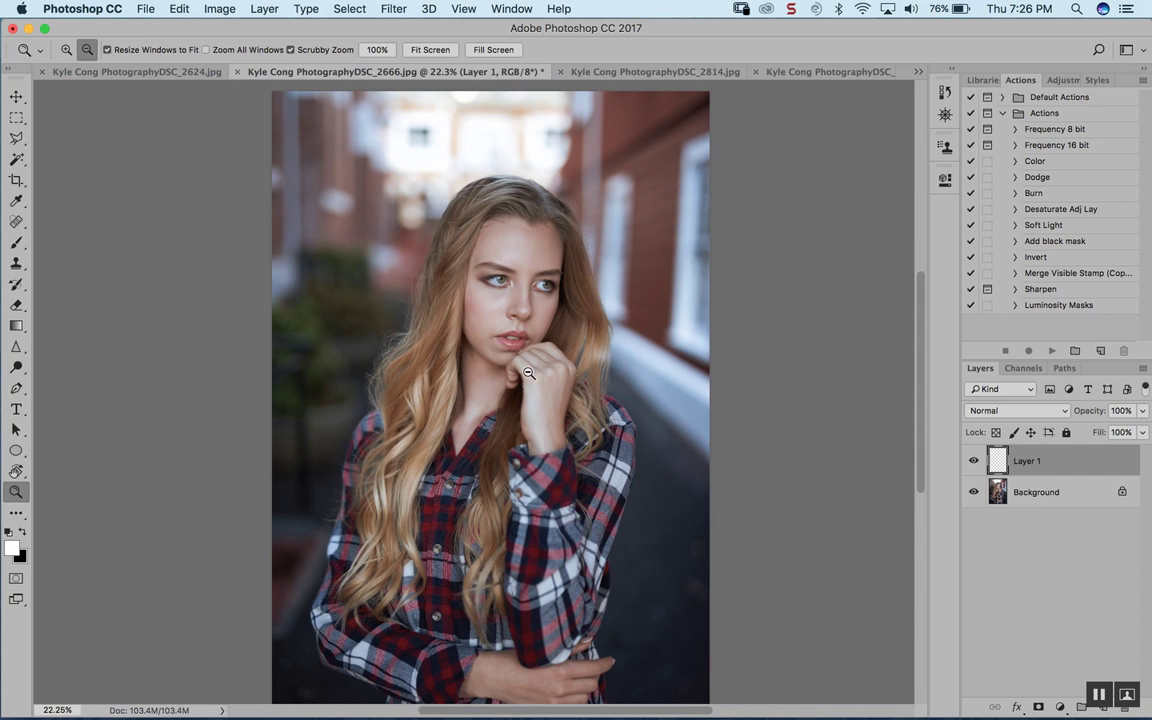
{"action": "key", "text": "b"}
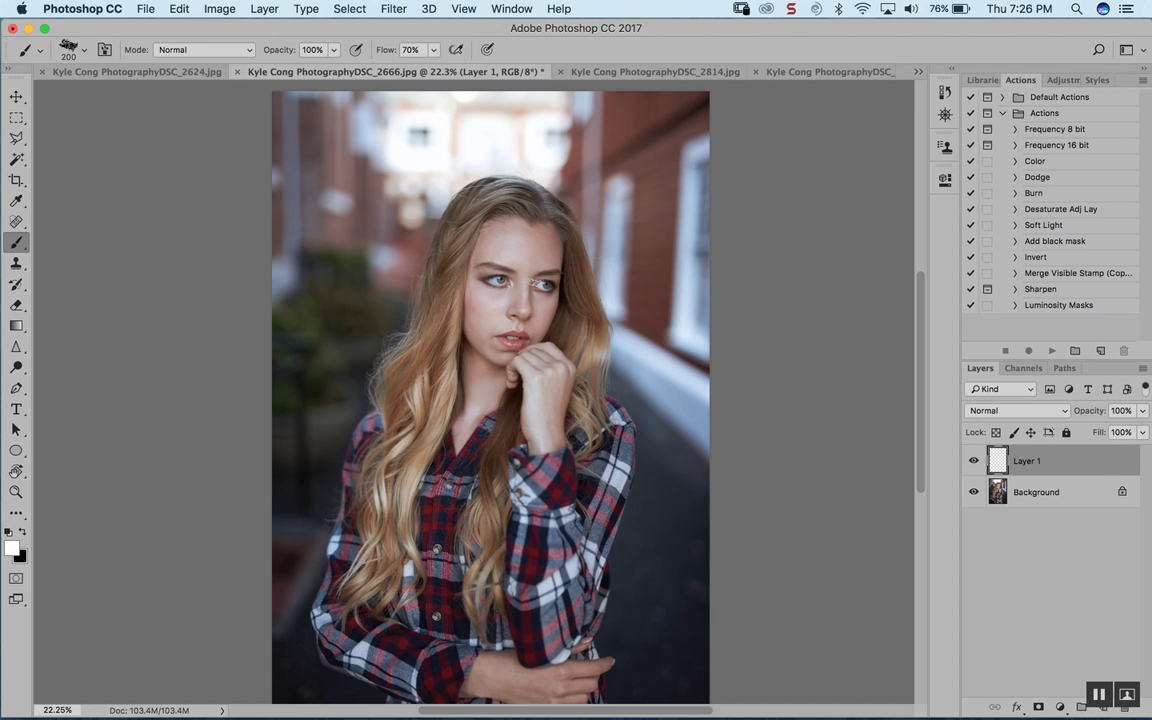
Inspect the catchlights in the model's eyes up close, and return to the overall view of DSC_2666.jpg
{"action": "key", "text": "z"}
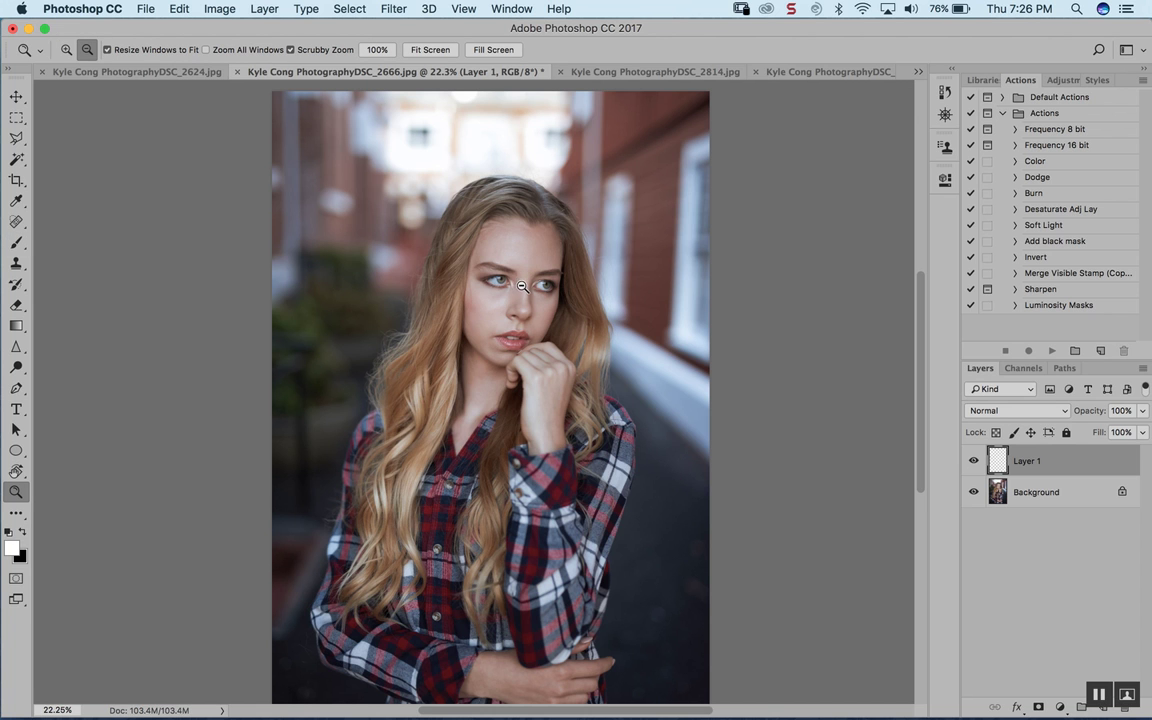
{"action": "left_click_drag", "start_coordinate": [518, 282], "coordinate": [633, 260]}
{"action": "key", "text": "b"}
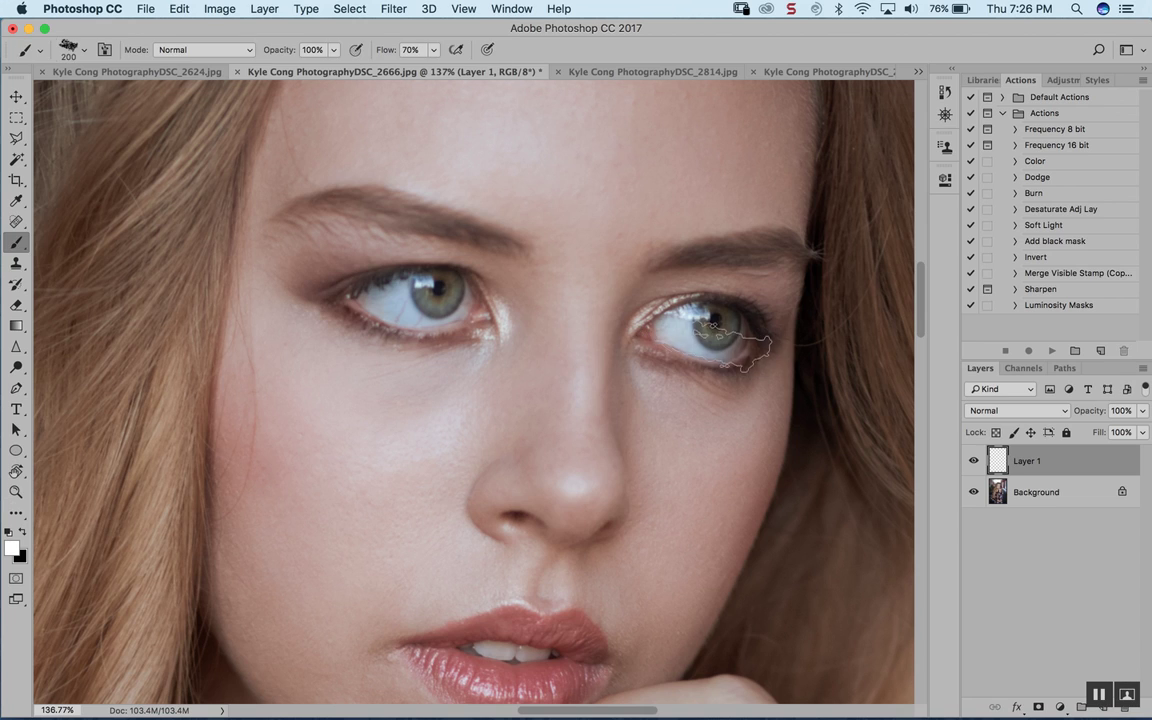
{"action": "key", "text": "z"}
{"action": "mouse_move", "coordinate": [635, 378]}
{"action": "left_mouse_down"}
{"action": "mouse_move", "coordinate": [560, 330]}
{"action": "mouse_move", "coordinate": [586, 355]}
{"action": "mouse_move", "coordinate": [573, 369]}
{"action": "mouse_move", "coordinate": [535, 278]}
{"action": "left_mouse_up"}
{"action": "key", "text": "b"}
{"action": "key", "text": "z"}
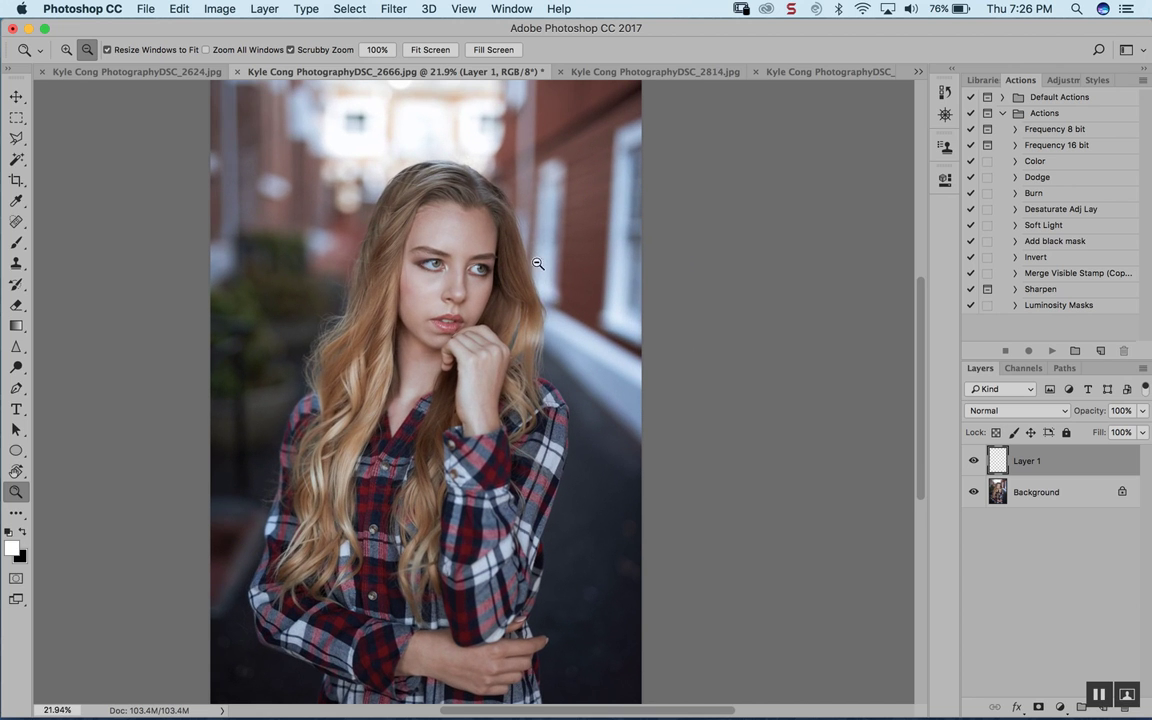
{"action": "key", "text": "b"}
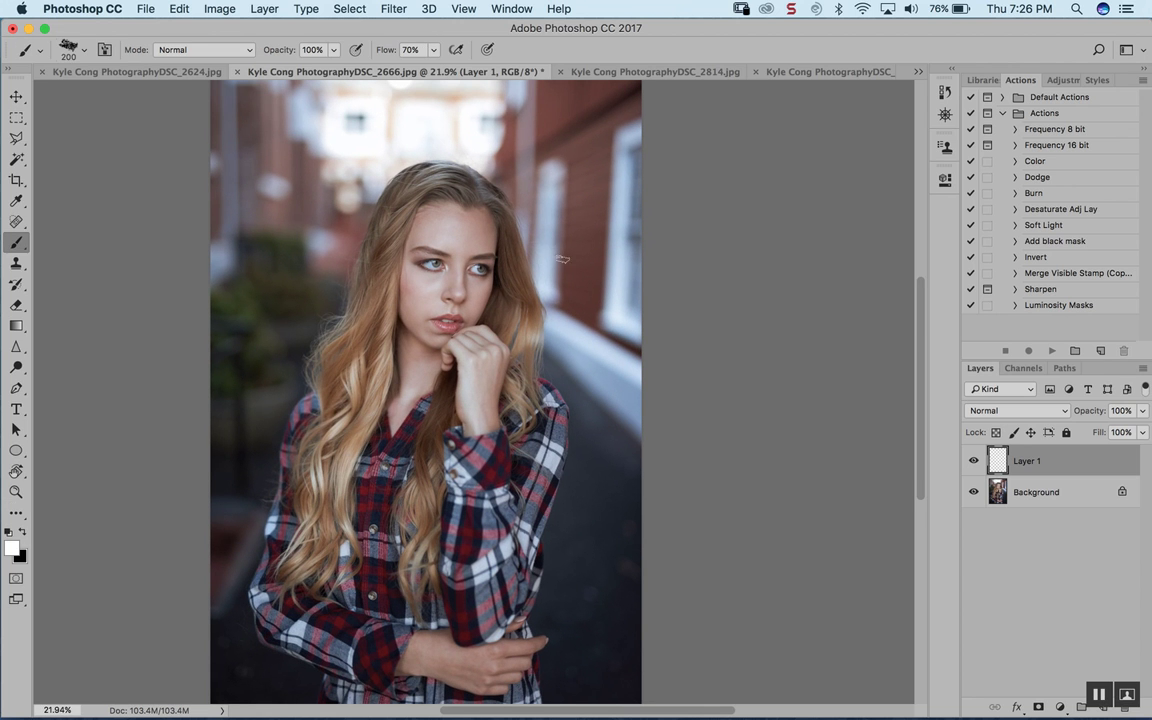
Bring up the photo DSC_2814.jpg and examine the model's face and the sunlit background
{"action": "left_click", "coordinate": [605, 72]}
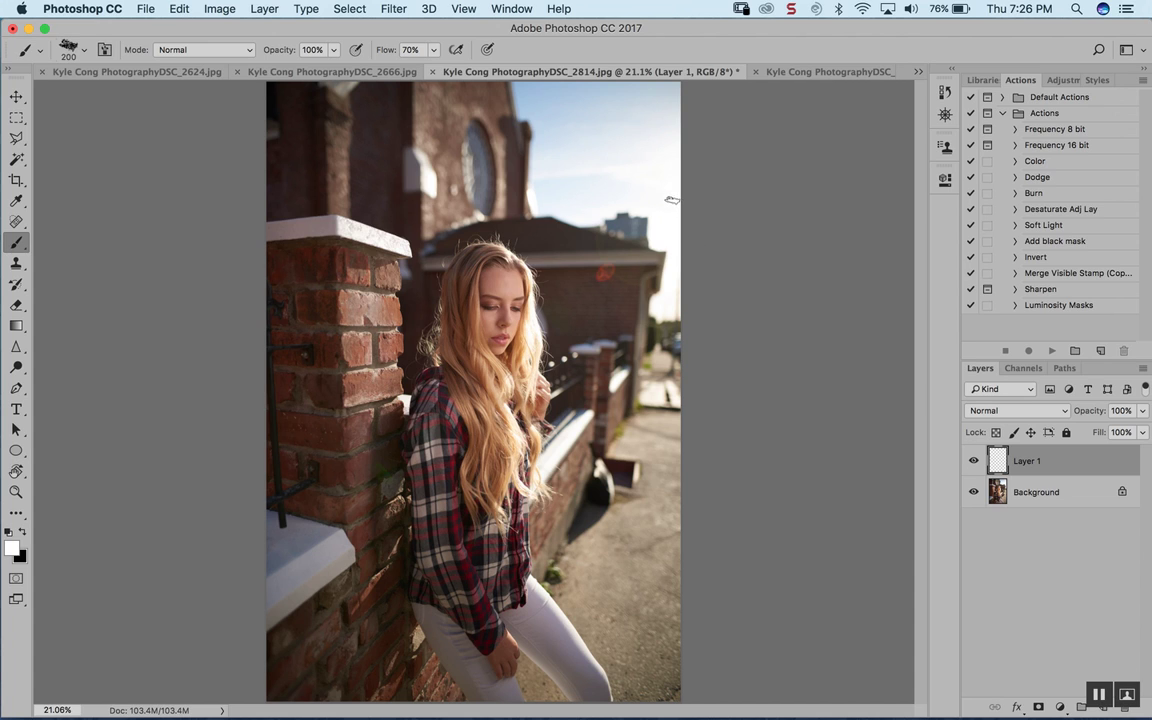
{"action": "key", "text": "z"}
{"action": "left_click_drag", "start_coordinate": [494, 279], "coordinate": [545, 250]}
{"action": "key", "text": "z"}
{"action": "mouse_move", "coordinate": [600, 295]}
{"action": "left_mouse_down"}
{"action": "mouse_move", "coordinate": [620, 309]}
{"action": "mouse_move", "coordinate": [580, 340]}
{"action": "left_mouse_up"}
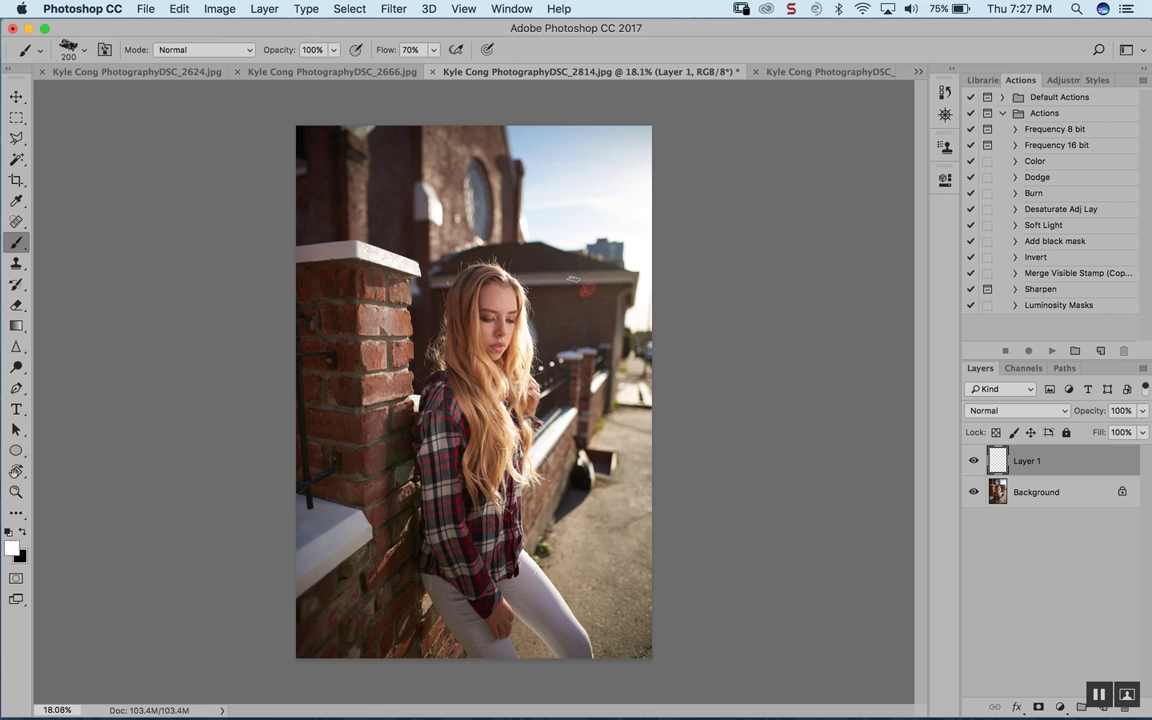
{"action": "key", "text": "z"}
{"action": "left_click_drag", "start_coordinate": [478, 294], "coordinate": [545, 320]}
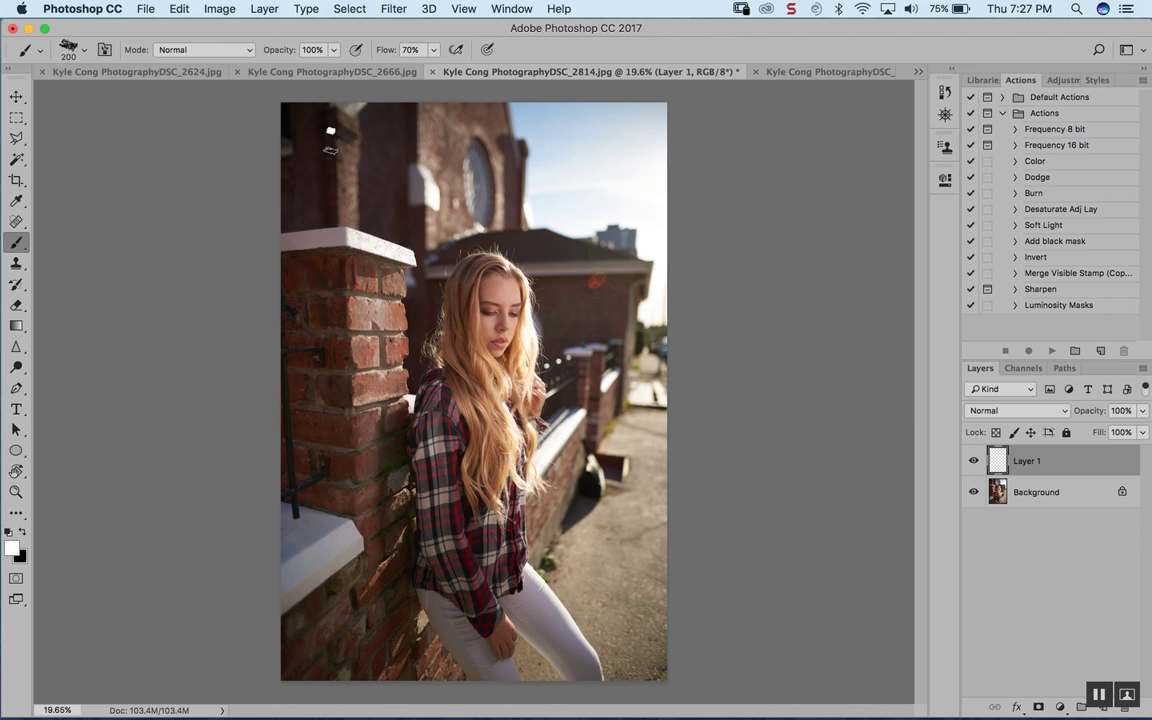
Brush a white lighting diagram over the brick pillar: a wall line, the model, a sun with an arrow, a reflector and a camera
{"action": "left_click_drag", "start_coordinate": [330, 132], "coordinate": [318, 350]}
{"action": "mouse_move", "coordinate": [350, 248]}
{"action": "left_mouse_down"}
{"action": "mouse_move", "coordinate": [335, 242]}
{"action": "mouse_move", "coordinate": [376, 263]}
{"action": "left_mouse_up"}
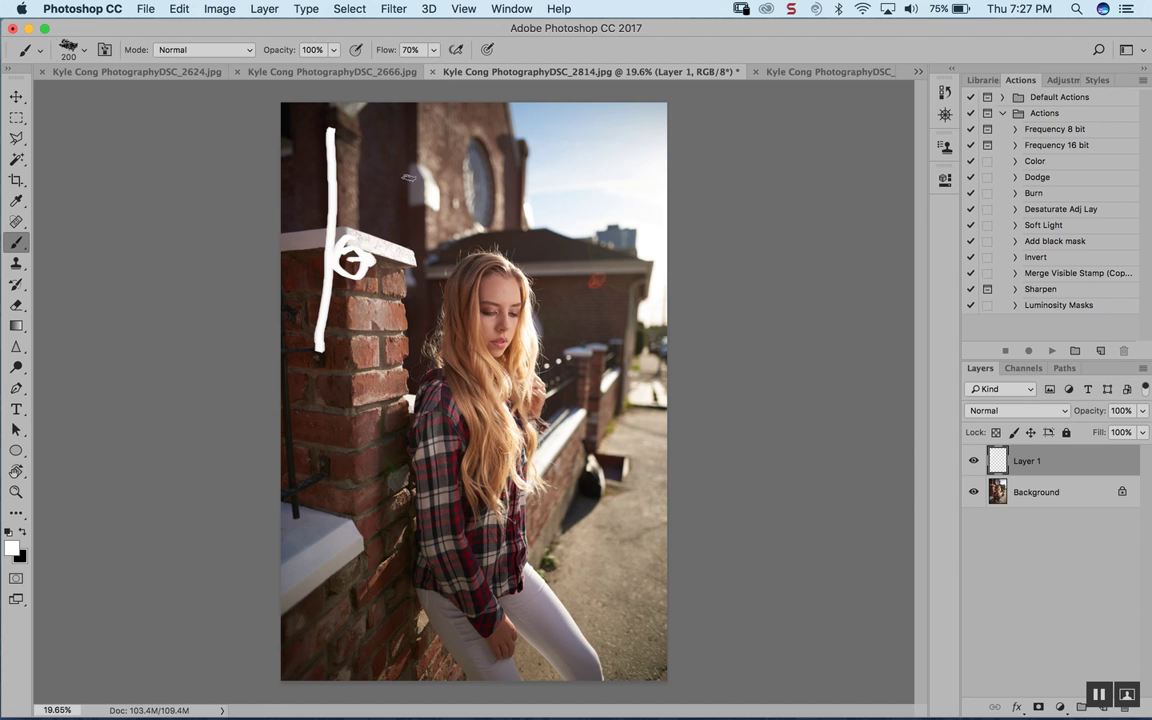
{"action": "mouse_move", "coordinate": [408, 126]}
{"action": "left_mouse_down"}
{"action": "mouse_move", "coordinate": [378, 195]}
{"action": "mouse_move", "coordinate": [393, 198]}
{"action": "left_mouse_up"}
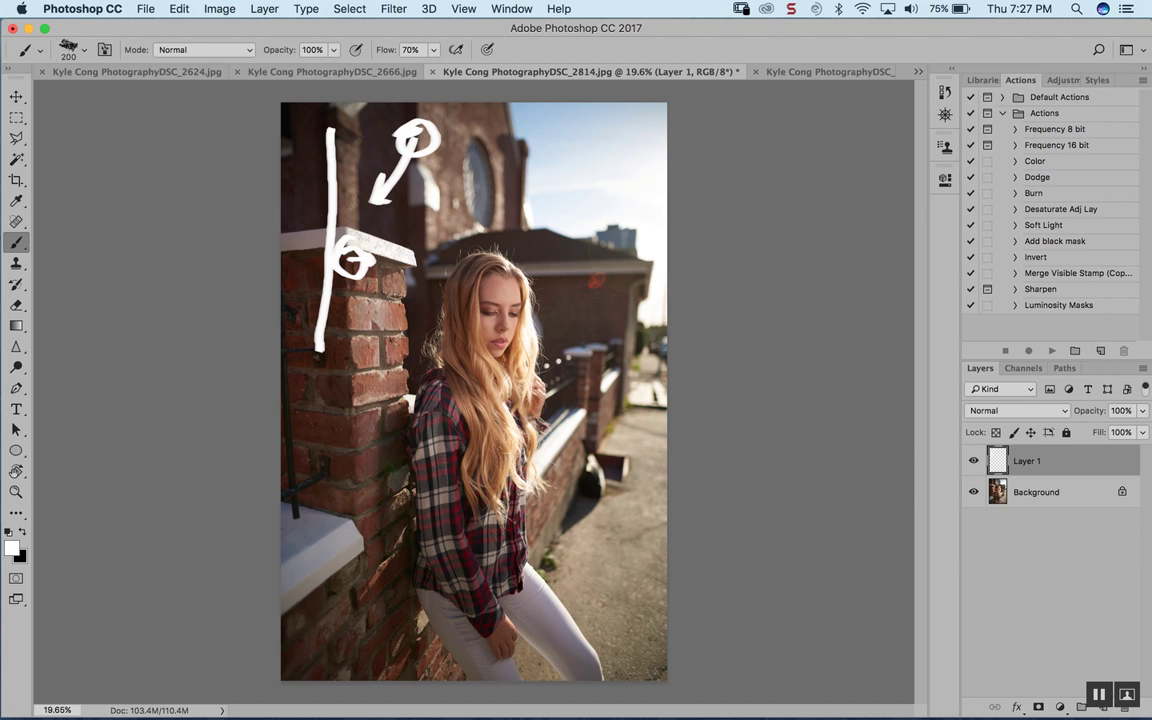
{"action": "mouse_move", "coordinate": [405, 287]}
{"action": "left_mouse_down"}
{"action": "mouse_move", "coordinate": [393, 301]}
{"action": "mouse_move", "coordinate": [410, 317]}
{"action": "mouse_move", "coordinate": [406, 288]}
{"action": "left_mouse_up"}
{"action": "mouse_move", "coordinate": [338, 329]}
{"action": "left_mouse_down"}
{"action": "mouse_move", "coordinate": [382, 336]}
{"action": "mouse_move", "coordinate": [340, 344]}
{"action": "mouse_move", "coordinate": [355, 312]}
{"action": "mouse_move", "coordinate": [368, 326]}
{"action": "left_mouse_up"}
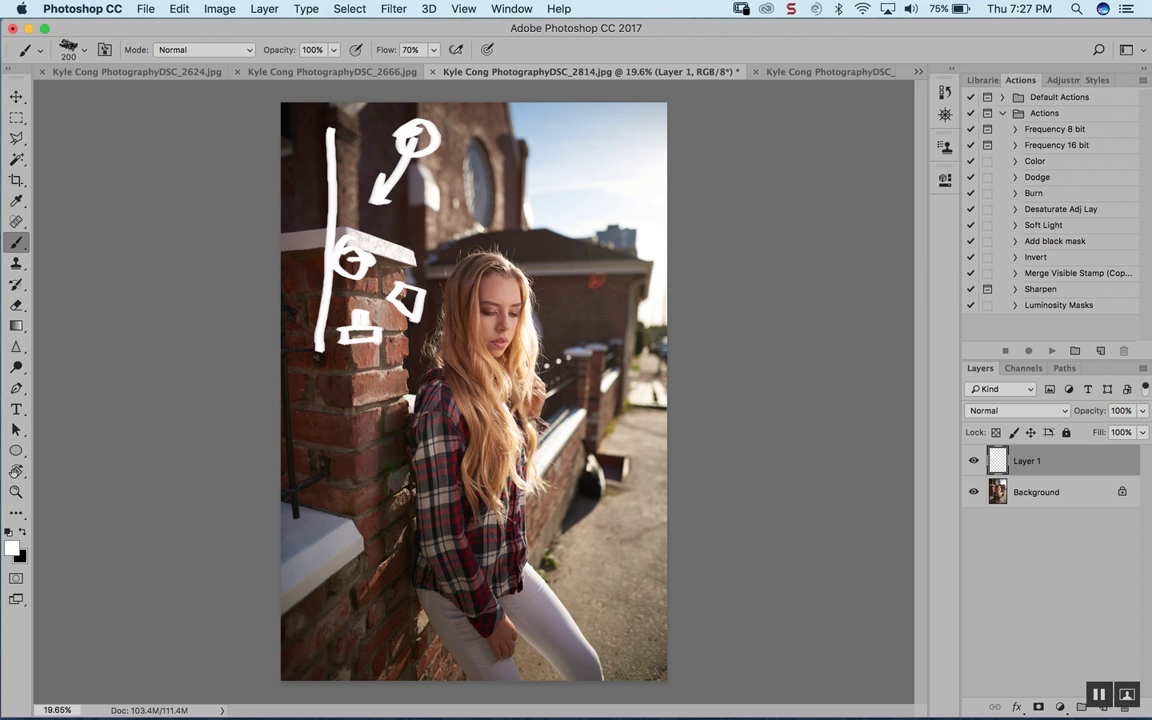
Compare the light on the model's face and hair with the brushed diagram, close up and in the full photo
{"action": "key", "text": "z"}
{"action": "left_click_drag", "start_coordinate": [493, 319], "coordinate": [540, 322]}
{"action": "left_click_drag", "start_coordinate": [459, 304], "coordinate": [430, 330]}
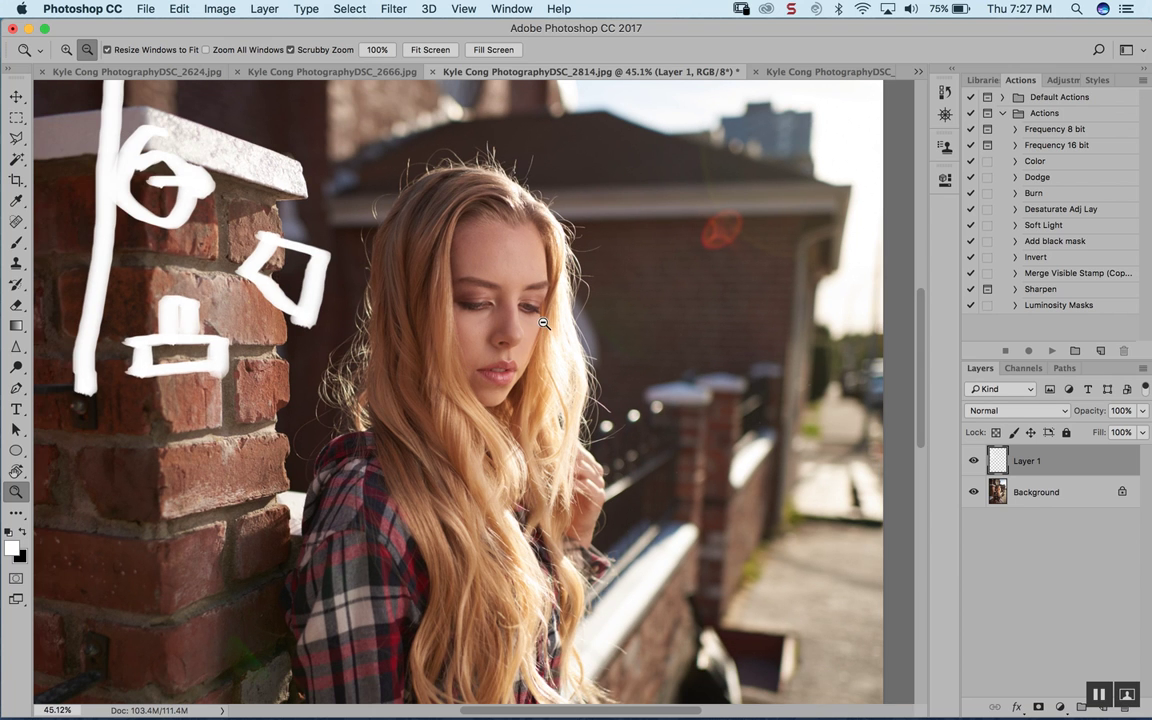
{"action": "left_click_drag", "start_coordinate": [485, 305], "coordinate": [553, 314]}
{"action": "left_click_drag", "start_coordinate": [471, 303], "coordinate": [517, 360]}
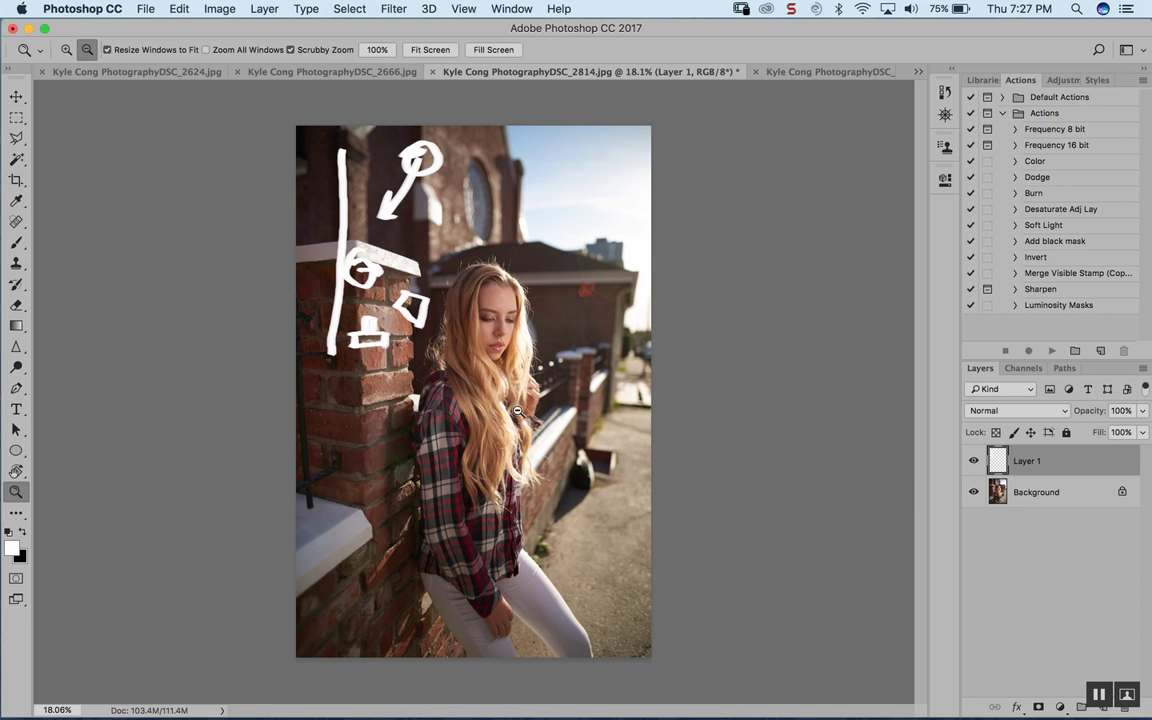
Examine how the light falls on the model's face, hair and the surroundings in DSC_2814.jpg, alternating close and full views
{"action": "key", "text": "b"}
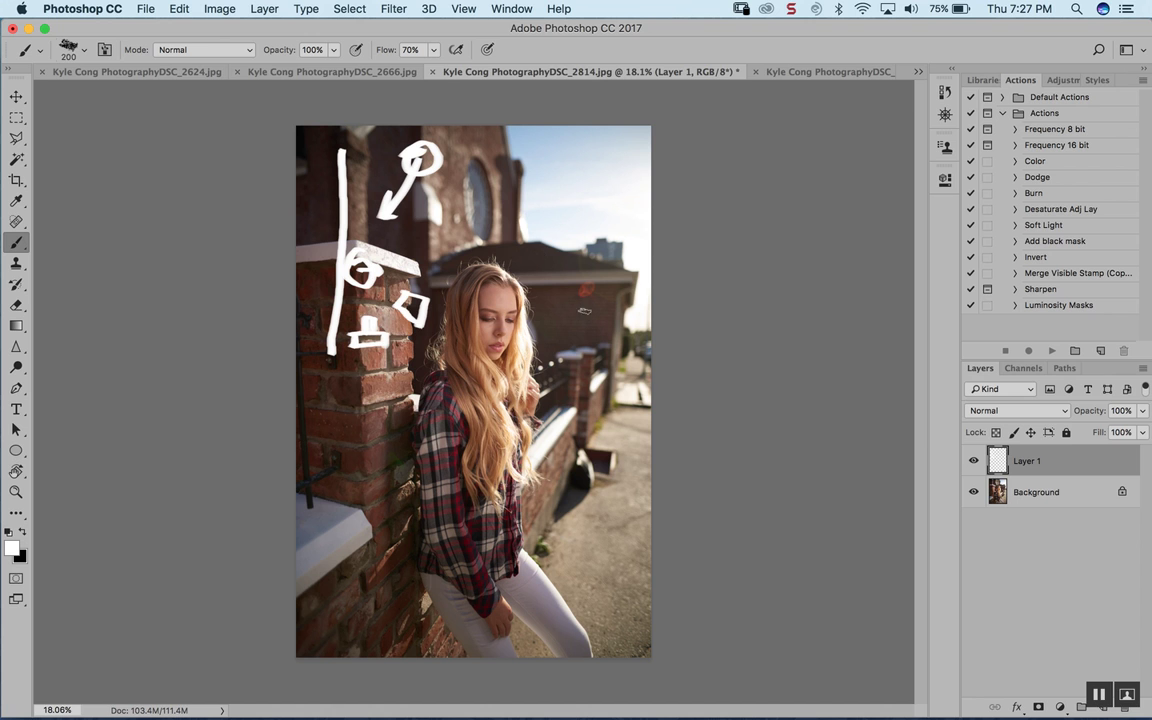
{"action": "key", "text": "ctrl+space"}
{"action": "mouse_move", "coordinate": [505, 324]}
{"action": "left_mouse_down"}
{"action": "mouse_move", "coordinate": [522, 311]}
{"action": "mouse_move", "coordinate": [478, 274]}
{"action": "left_mouse_up"}
{"action": "key", "text": "ctrl+alt+space"}
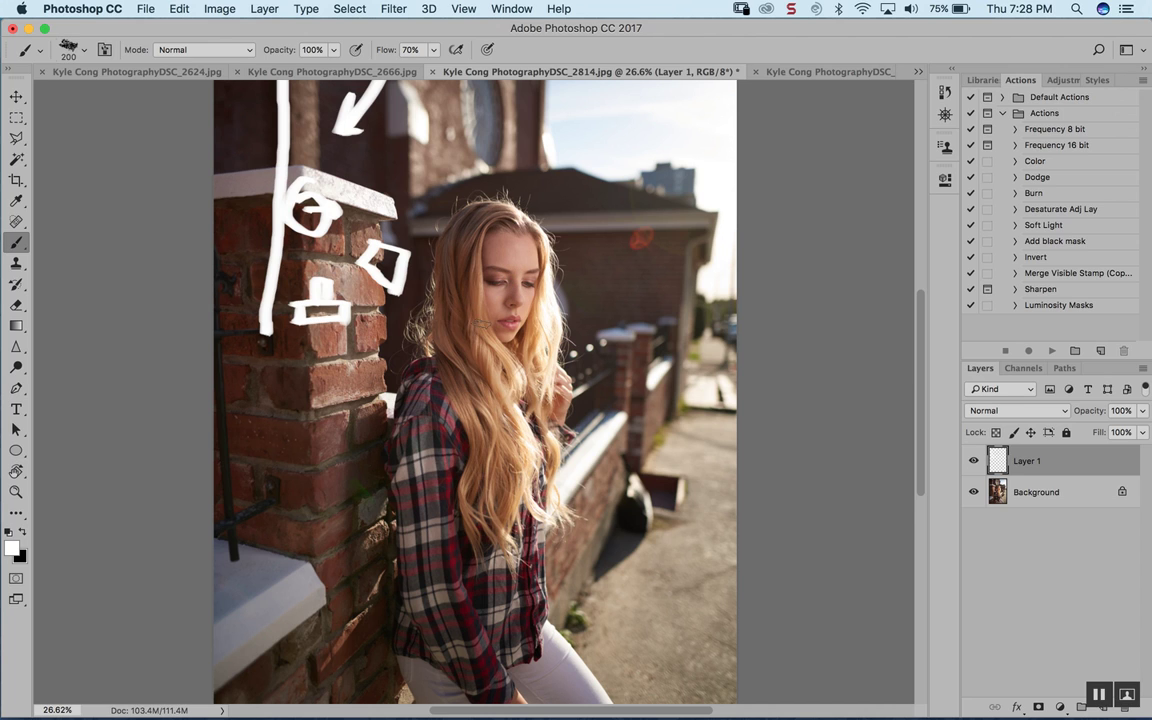
{"action": "left_click", "coordinate": [418, 304], "text": "alt"}
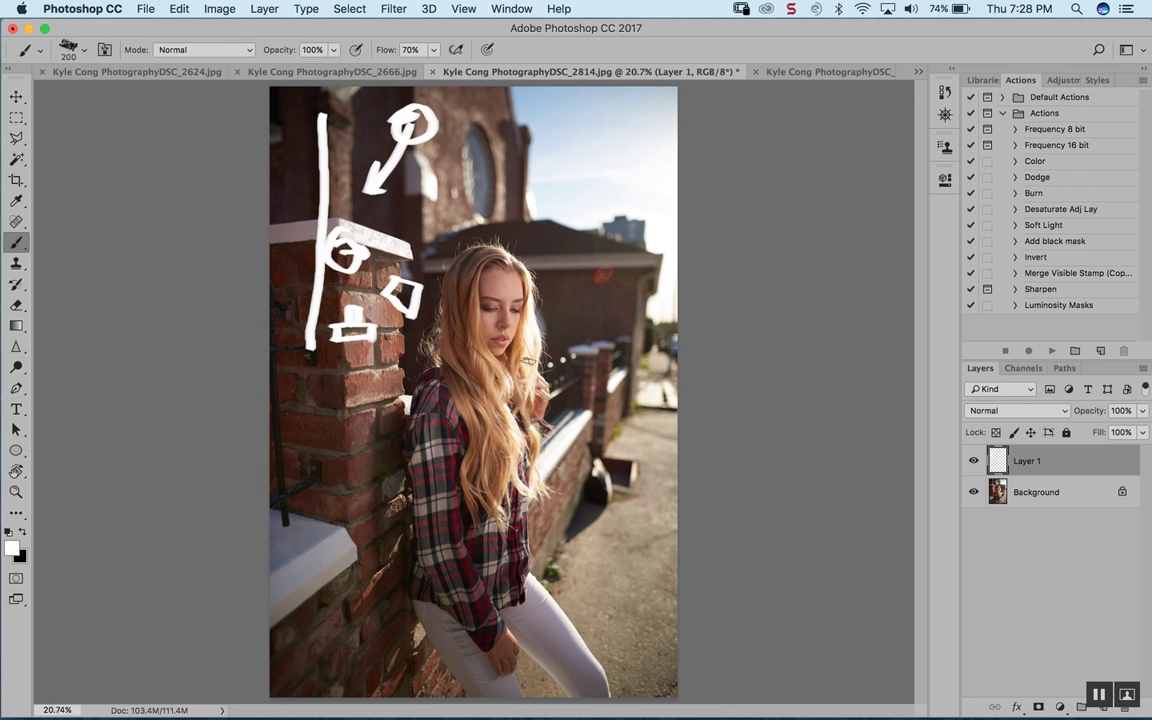
{"action": "left_click", "coordinate": [500, 314]}
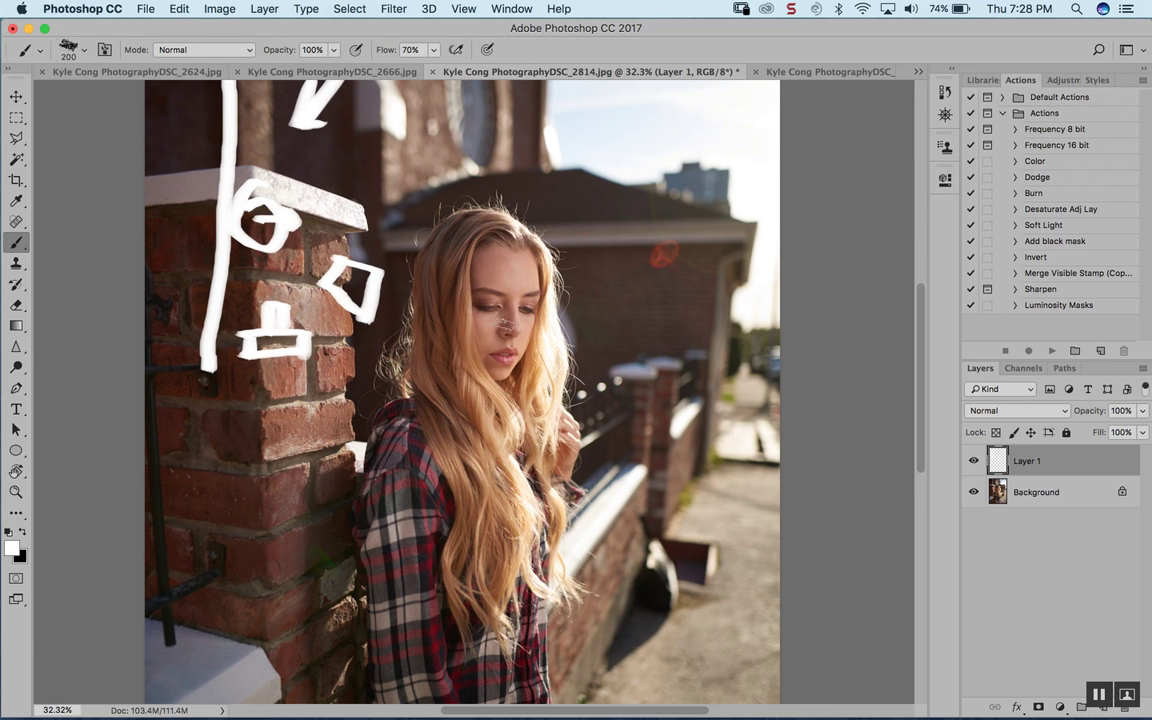
{"action": "left_click", "coordinate": [473, 325], "text": "alt"}
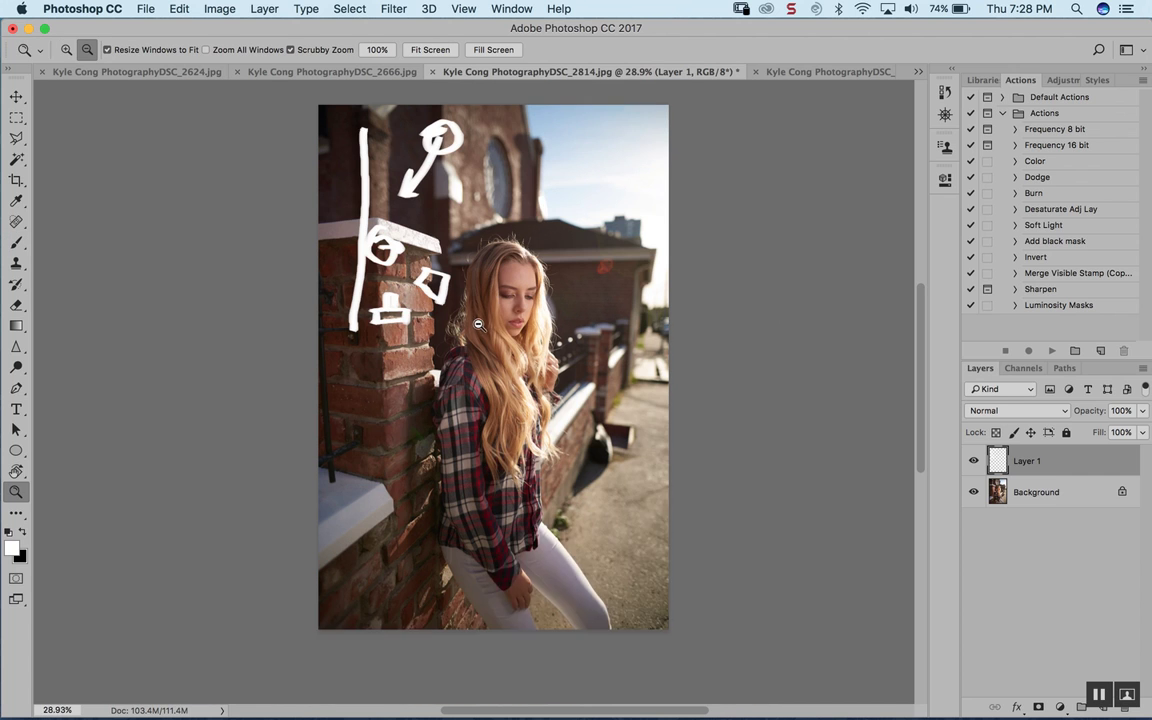
{"action": "left_click", "coordinate": [473, 325], "text": "alt"}
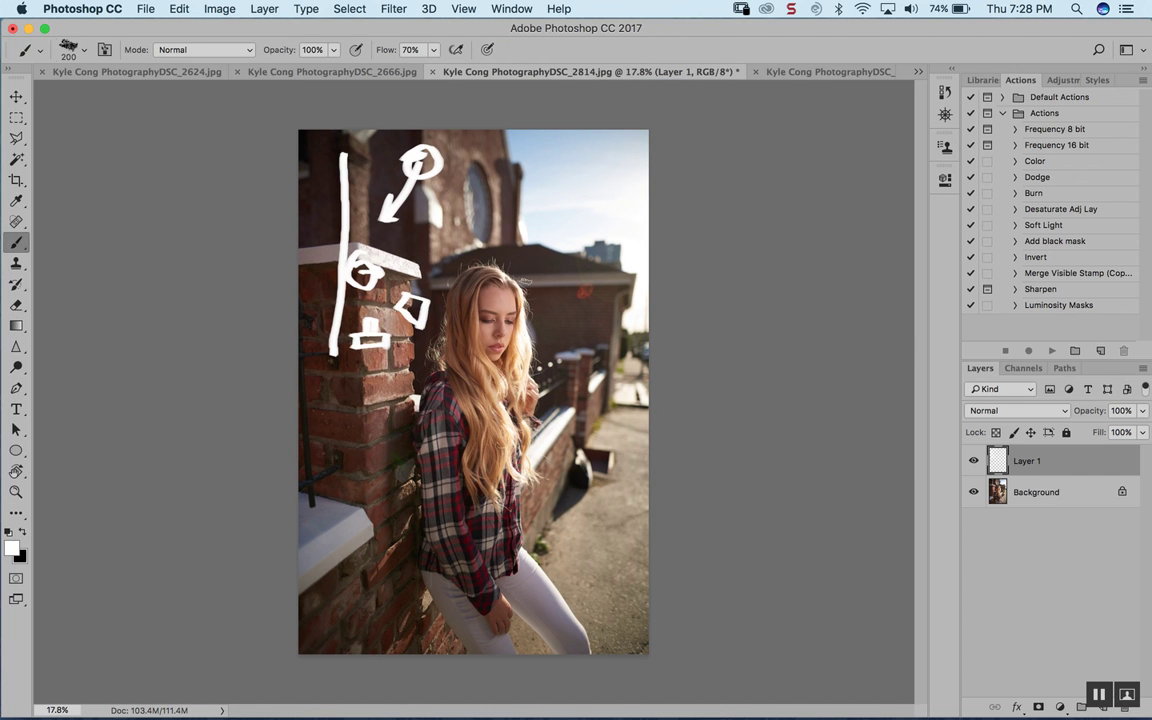
{"action": "key", "text": "z"}
{"action": "mouse_move", "coordinate": [450, 292]}
{"action": "left_mouse_down"}
{"action": "mouse_move", "coordinate": [557, 307]}
{"action": "mouse_move", "coordinate": [516, 372]}
{"action": "mouse_move", "coordinate": [523, 386]}
{"action": "mouse_move", "coordinate": [515, 360]}
{"action": "mouse_move", "coordinate": [560, 366]}
{"action": "mouse_move", "coordinate": [506, 383]}
{"action": "mouse_move", "coordinate": [536, 369]}
{"action": "left_mouse_up"}
{"action": "key", "text": "b"}
{"action": "key", "text": "b"}
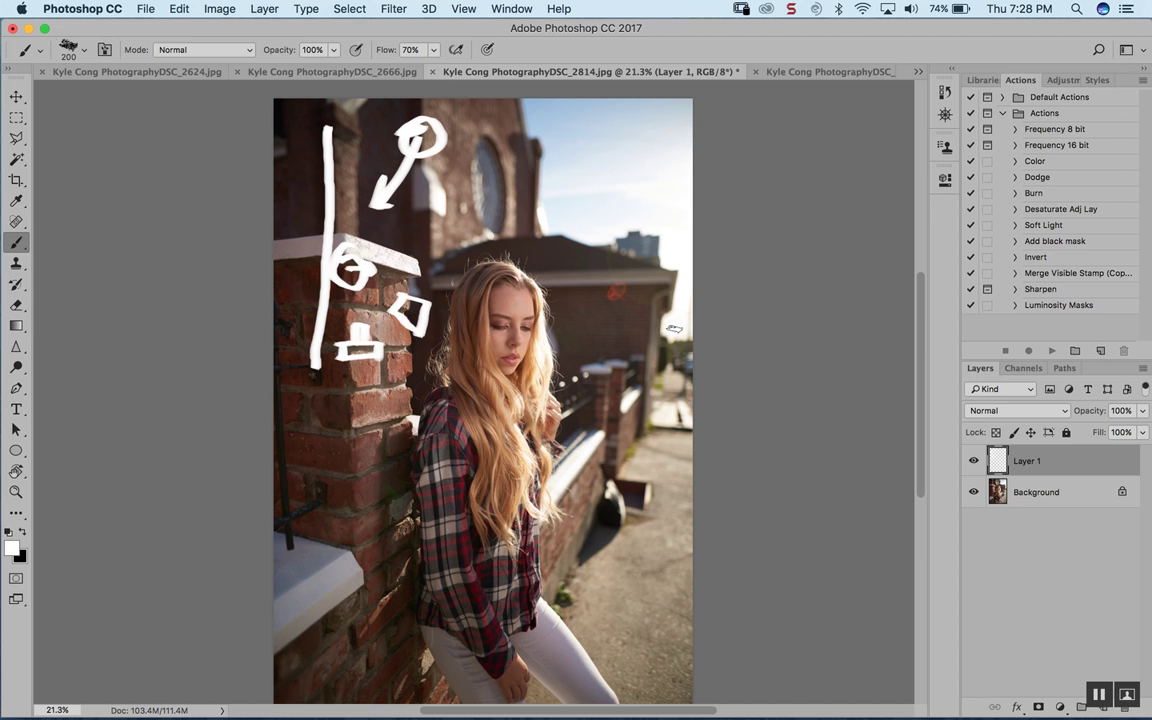
Bring up DSC_2853.jpg and brush a white lighting diagram over the street: wall line, model, sun with arrow, reflector and camera
{"action": "left_click", "coordinate": [810, 73]}
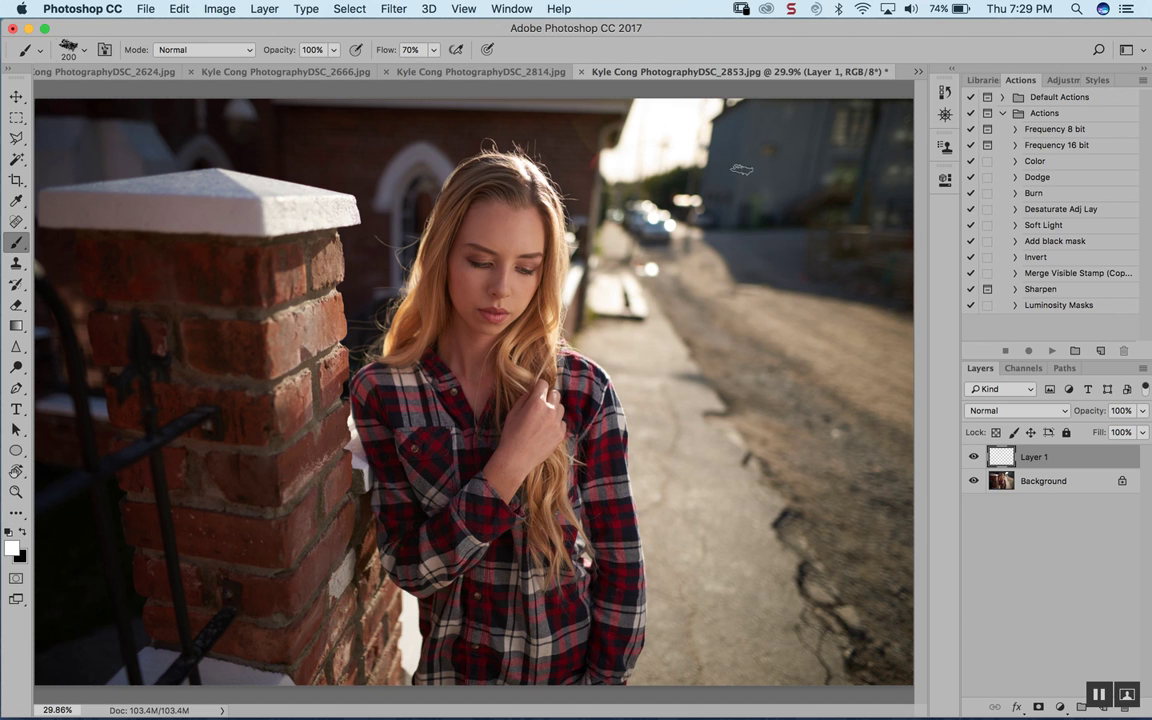
{"action": "left_click_drag", "start_coordinate": [692, 102], "coordinate": [697, 545]}
{"action": "mouse_move", "coordinate": [700, 375]}
{"action": "left_mouse_down"}
{"action": "mouse_move", "coordinate": [738, 318]}
{"action": "mouse_move", "coordinate": [748, 372]}
{"action": "mouse_move", "coordinate": [737, 405]}
{"action": "left_mouse_up"}
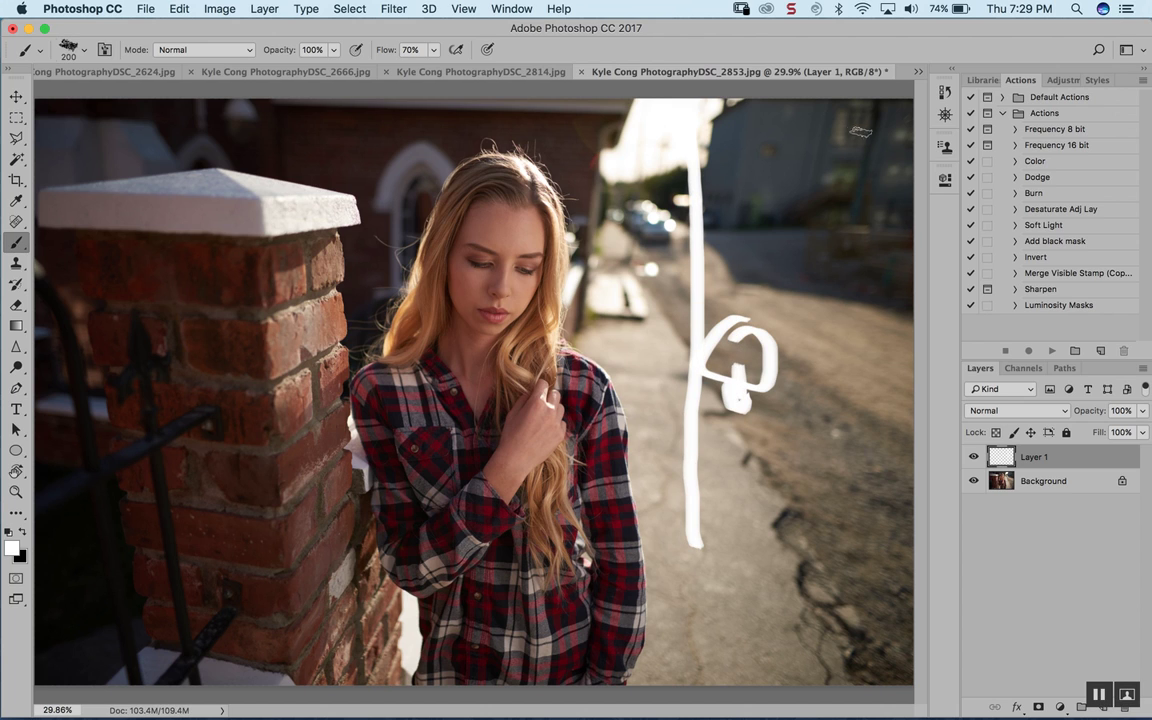
{"action": "mouse_move", "coordinate": [850, 165]}
{"action": "left_mouse_down"}
{"action": "mouse_move", "coordinate": [830, 172]}
{"action": "mouse_move", "coordinate": [798, 231]}
{"action": "left_mouse_up"}
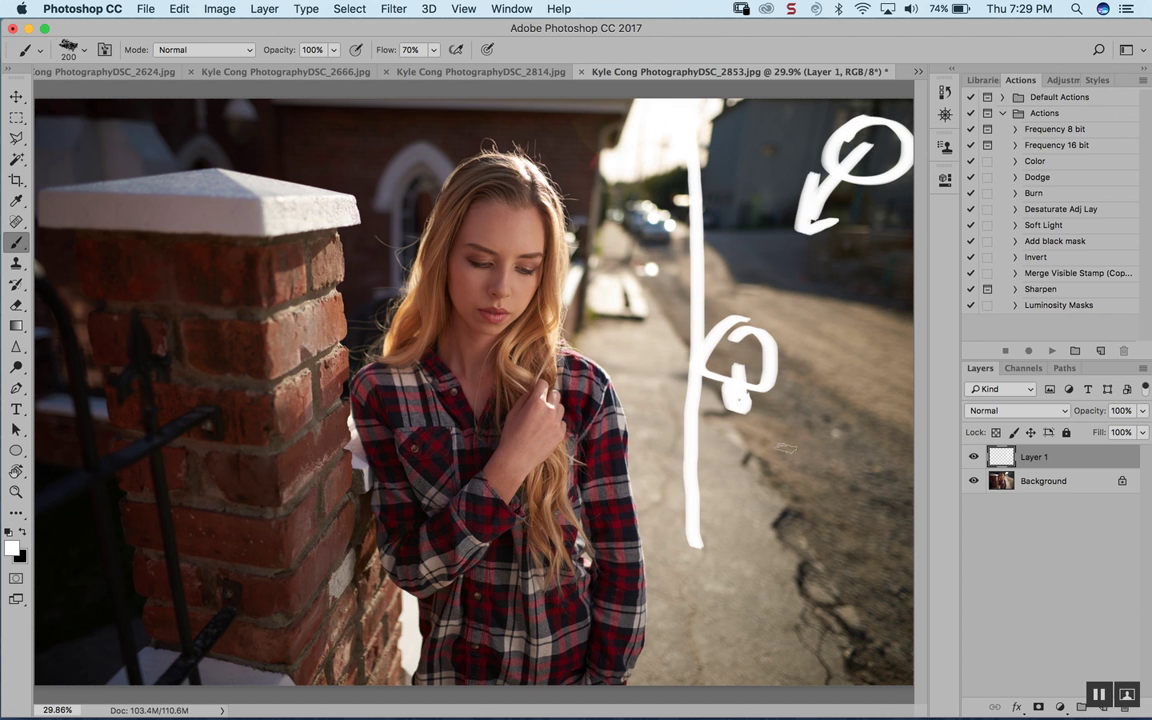
{"action": "mouse_move", "coordinate": [782, 495]}
{"action": "left_mouse_down"}
{"action": "mouse_move", "coordinate": [818, 436]}
{"action": "mouse_move", "coordinate": [838, 490]}
{"action": "mouse_move", "coordinate": [704, 510]}
{"action": "mouse_move", "coordinate": [770, 515]}
{"action": "left_mouse_up"}
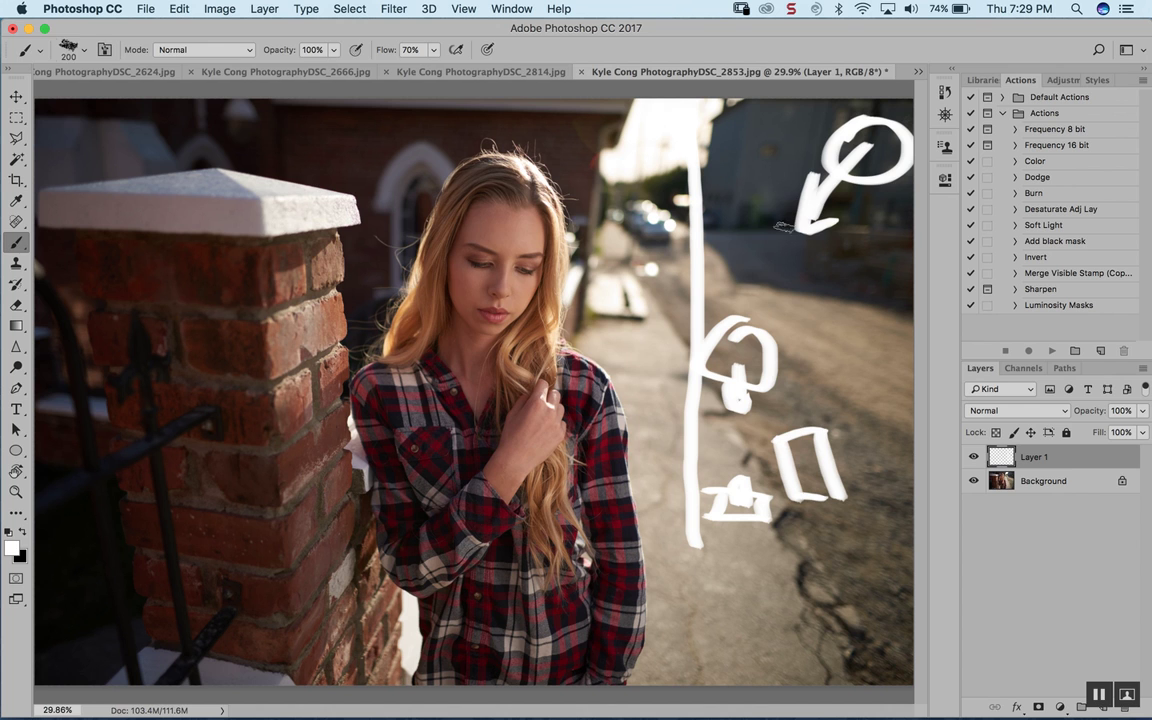
Bring up DSC_2890.jpg and brush a white diagram beside the model: subject circle, sun with arrow, camera, reflector and a long wall line
{"action": "key", "text": "z"}
{"action": "left_click", "coordinate": [918, 71]}
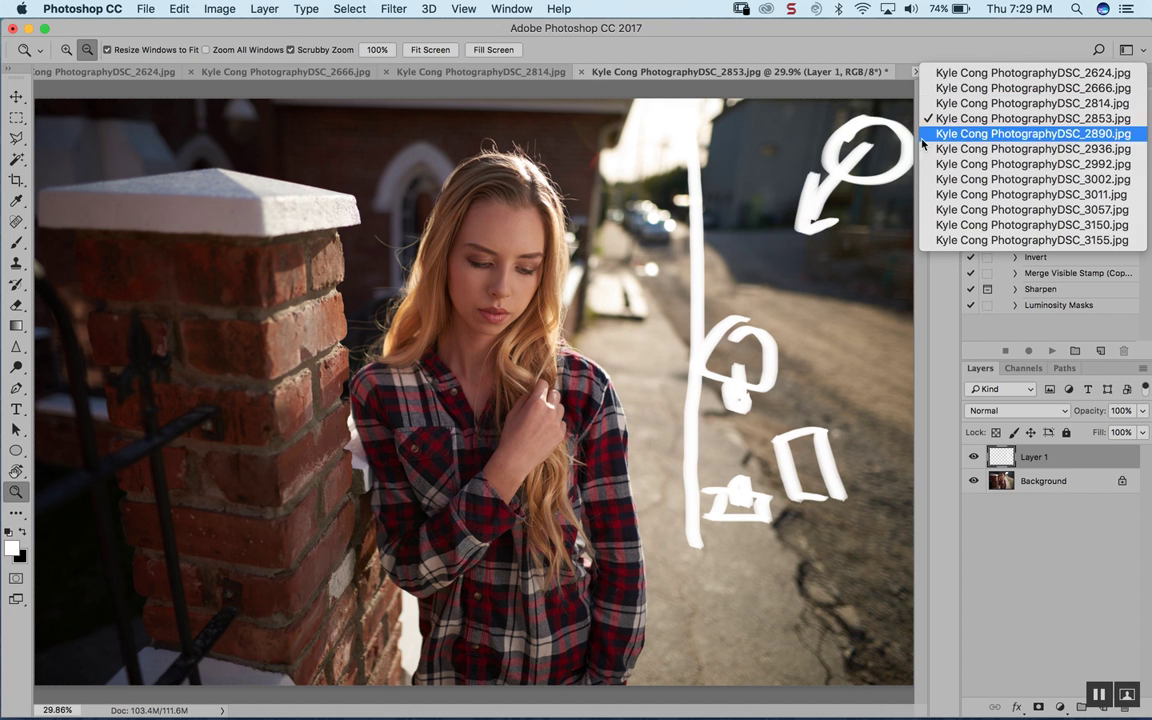
{"action": "left_click", "coordinate": [937, 136]}
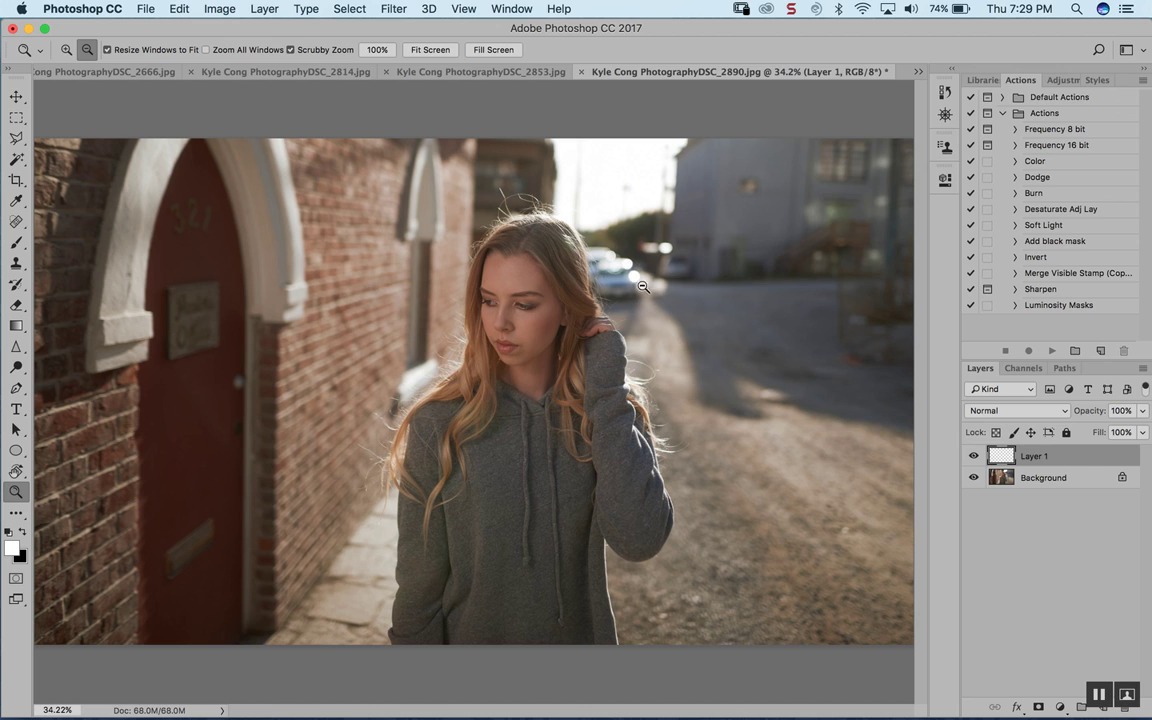
{"action": "key", "text": "b"}
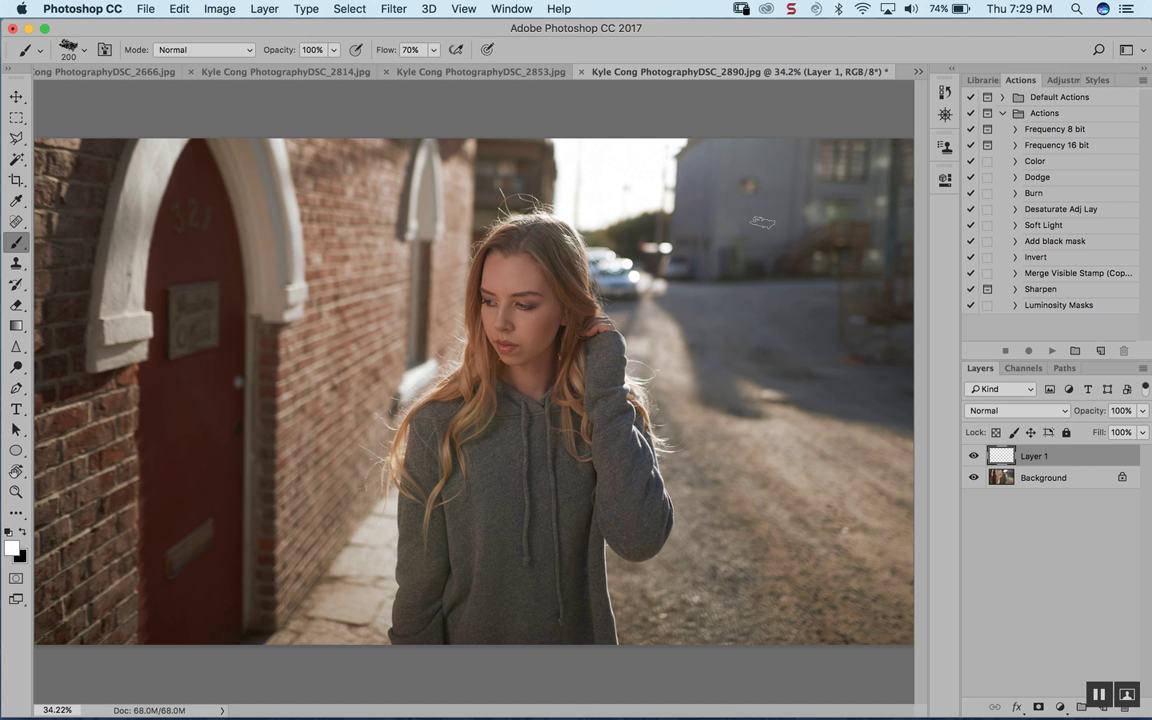
{"action": "mouse_move", "coordinate": [787, 316]}
{"action": "left_mouse_down"}
{"action": "mouse_move", "coordinate": [804, 340]}
{"action": "mouse_move", "coordinate": [801, 322]}
{"action": "left_mouse_up"}
{"action": "mouse_move", "coordinate": [885, 145]}
{"action": "left_mouse_down"}
{"action": "mouse_move", "coordinate": [829, 248]}
{"action": "mouse_move", "coordinate": [862, 245]}
{"action": "left_mouse_up"}
{"action": "mouse_move", "coordinate": [758, 470]}
{"action": "left_mouse_down"}
{"action": "mouse_move", "coordinate": [800, 469]}
{"action": "mouse_move", "coordinate": [815, 495]}
{"action": "left_mouse_up"}
{"action": "mouse_move", "coordinate": [760, 485]}
{"action": "left_mouse_down"}
{"action": "mouse_move", "coordinate": [760, 505]}
{"action": "mouse_move", "coordinate": [812, 500]}
{"action": "mouse_move", "coordinate": [790, 447]}
{"action": "left_mouse_up"}
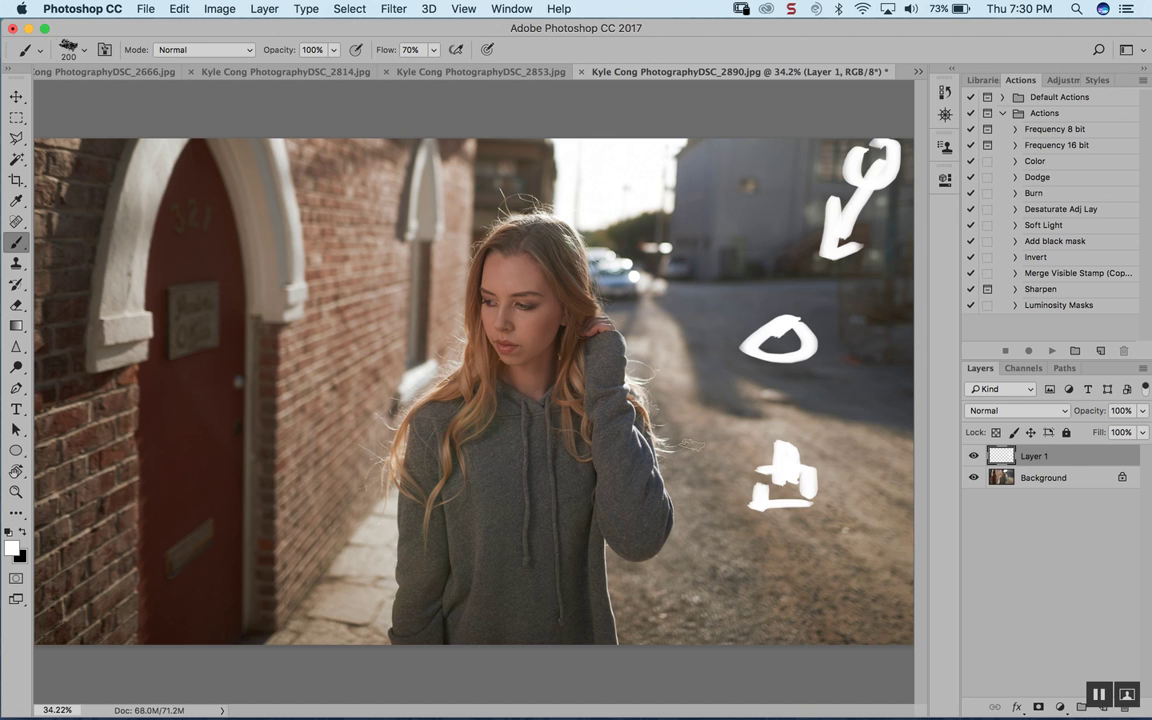
{"action": "mouse_move", "coordinate": [710, 430]}
{"action": "left_mouse_down"}
{"action": "mouse_move", "coordinate": [694, 474]}
{"action": "mouse_move", "coordinate": [714, 486]}
{"action": "mouse_move", "coordinate": [745, 440]}
{"action": "left_mouse_up"}
{"action": "mouse_move", "coordinate": [745, 440]}
{"action": "left_mouse_down"}
{"action": "mouse_move", "coordinate": [732, 494]}
{"action": "mouse_move", "coordinate": [690, 488]}
{"action": "left_mouse_up"}
{"action": "left_click_drag", "start_coordinate": [667, 142], "coordinate": [664, 644]}
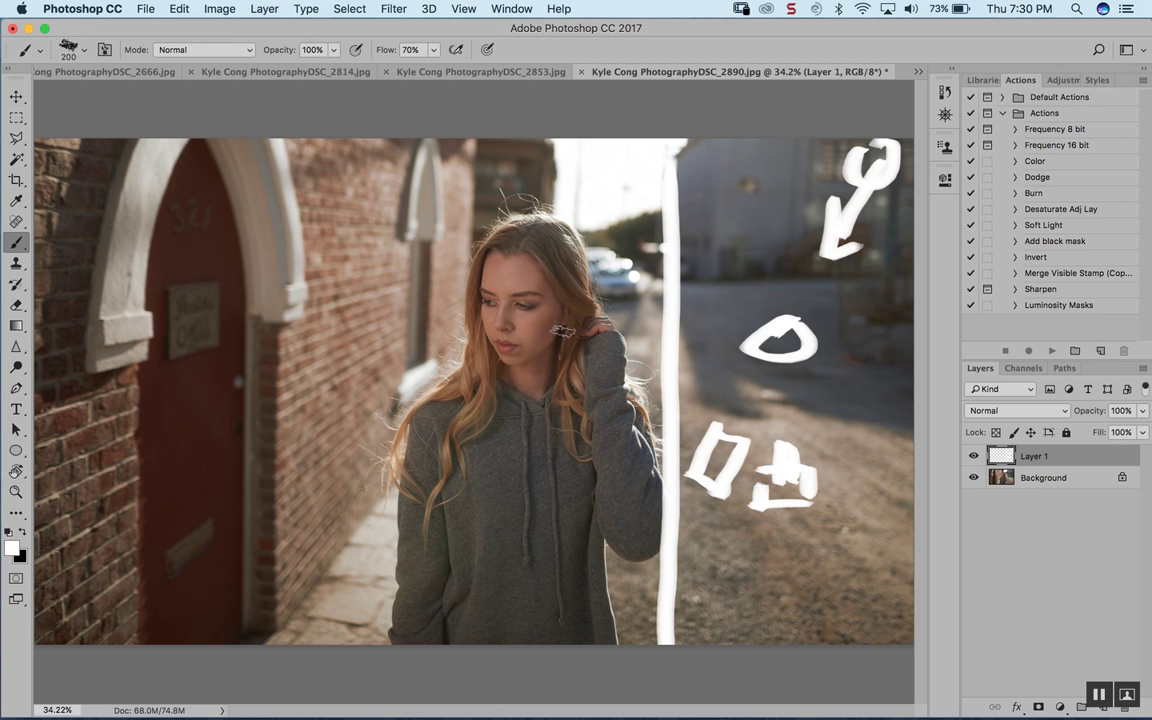
View the photo DSC_2936.jpg, and bring up the fence portrait DSC_2992.jpg
{"action": "left_click", "coordinate": [917, 71]}
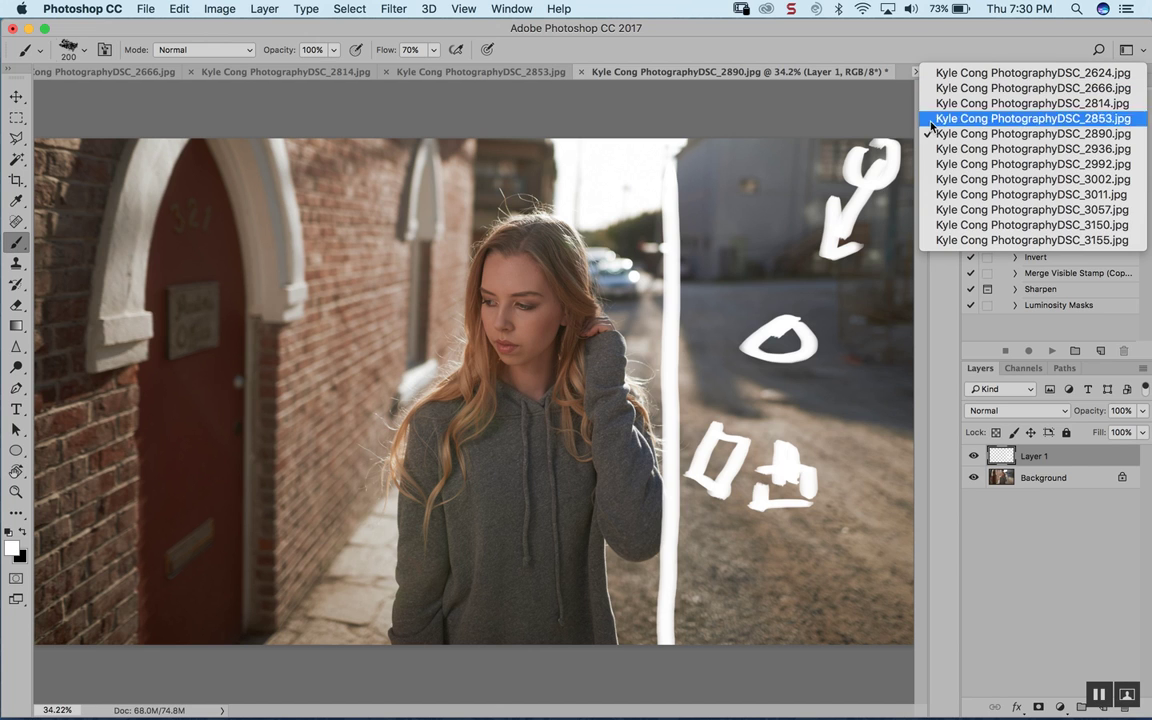
{"action": "left_click", "coordinate": [955, 148]}
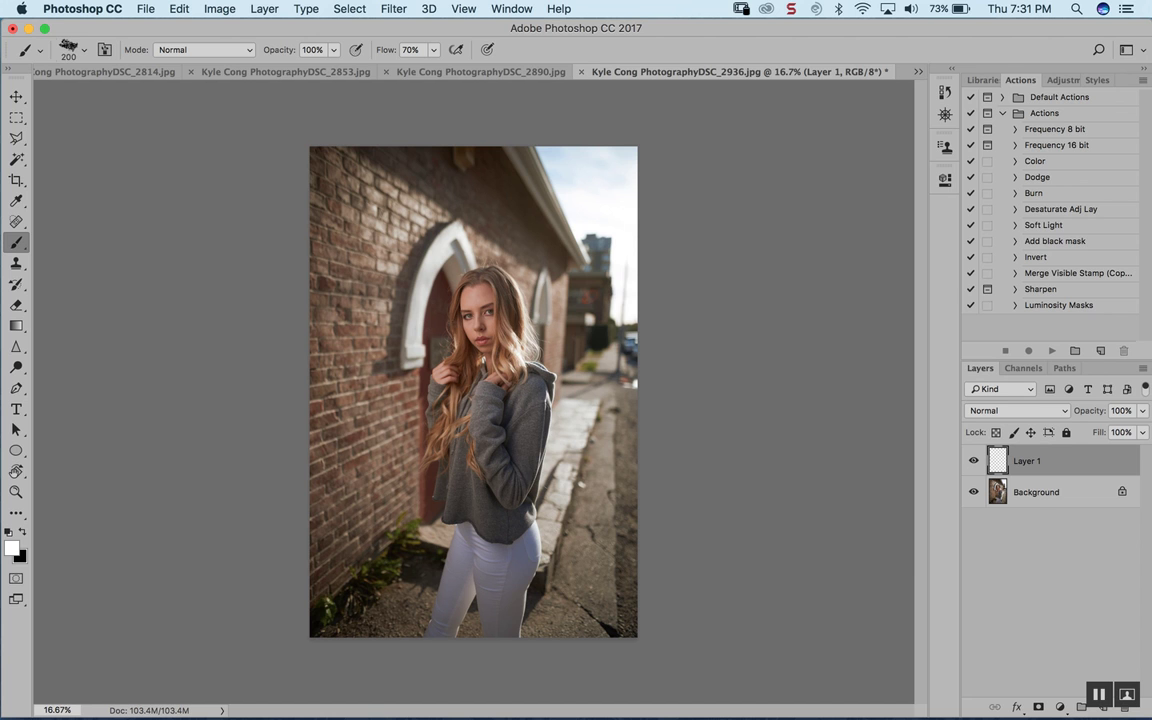
{"action": "left_click", "coordinate": [918, 72]}
{"action": "left_click", "coordinate": [950, 150]}
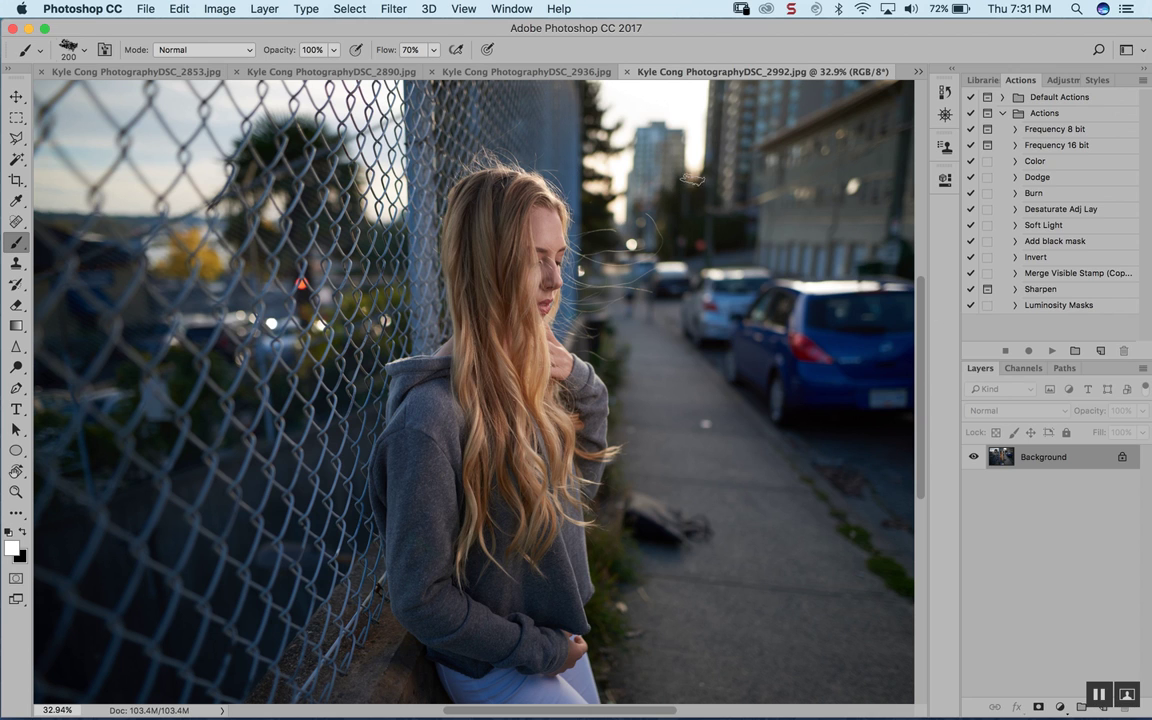
Brush a white diagram over the sidewalk in DSC_2992.jpg: a vertical fence line, the model as a circle, a reflector and a camera
{"action": "left_click_drag", "start_coordinate": [692, 180], "coordinate": [710, 590]}
{"action": "mouse_move", "coordinate": [720, 400]}
{"action": "left_mouse_down"}
{"action": "mouse_move", "coordinate": [724, 372]}
{"action": "mouse_move", "coordinate": [733, 382]}
{"action": "left_mouse_up"}
{"action": "mouse_move", "coordinate": [833, 374]}
{"action": "left_mouse_down"}
{"action": "mouse_move", "coordinate": [834, 422]}
{"action": "mouse_move", "coordinate": [822, 370]}
{"action": "mouse_move", "coordinate": [899, 372]}
{"action": "mouse_move", "coordinate": [902, 422]}
{"action": "mouse_move", "coordinate": [828, 428]}
{"action": "left_mouse_up"}
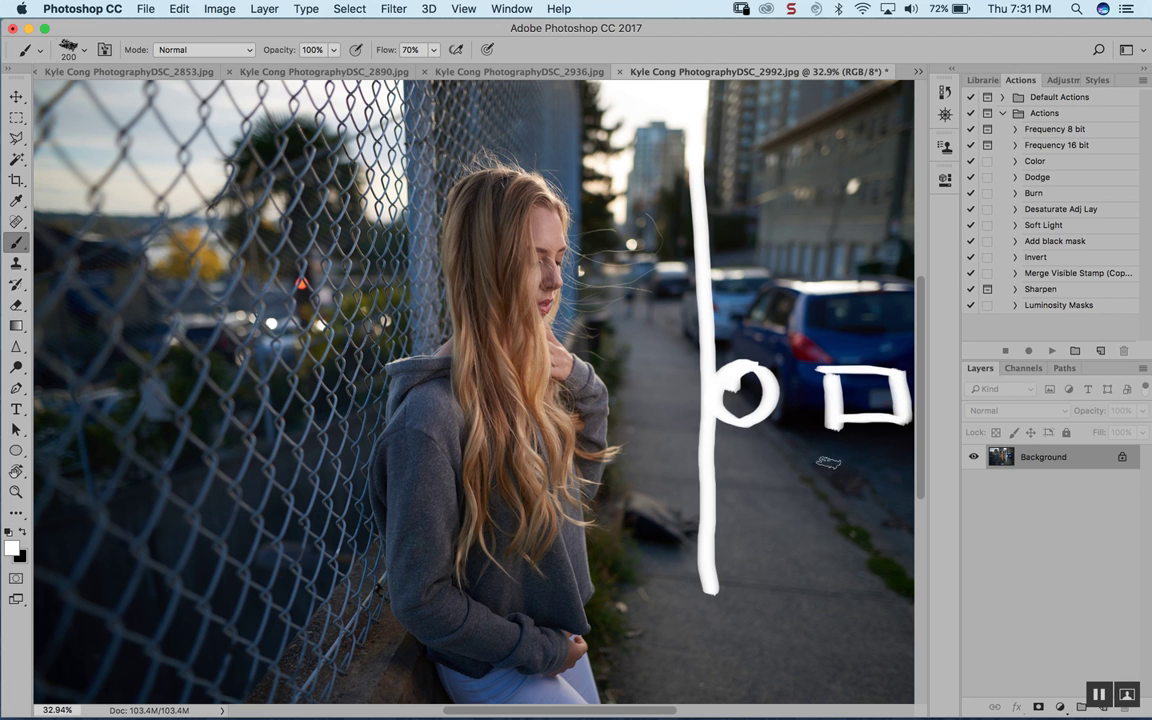
{"action": "mouse_move", "coordinate": [764, 505]}
{"action": "left_mouse_down"}
{"action": "mouse_move", "coordinate": [813, 529]}
{"action": "mouse_move", "coordinate": [773, 477]}
{"action": "mouse_move", "coordinate": [798, 499]}
{"action": "left_mouse_up"}
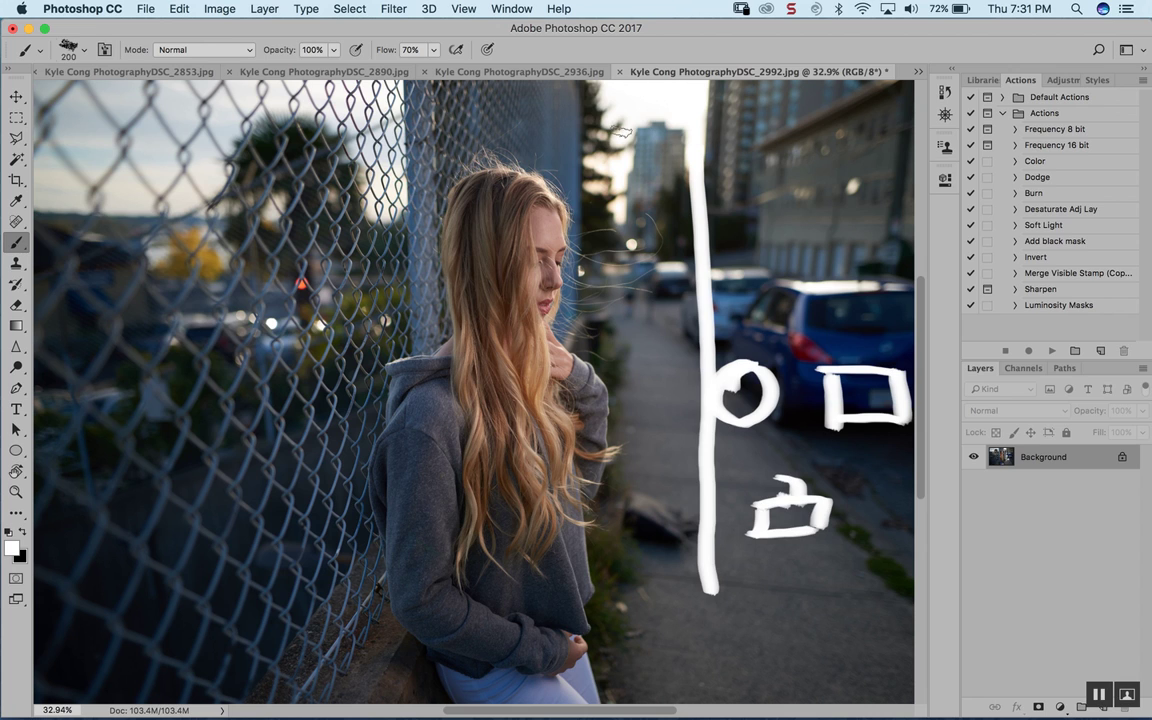
Brush a horizontal white line with short vertical strokes across the upper end of the fence line in the diagram
{"action": "left_click_drag", "start_coordinate": [612, 124], "coordinate": [882, 133]}
{"action": "left_click_drag", "start_coordinate": [662, 125], "coordinate": [662, 170]}
{"action": "left_click_drag", "start_coordinate": [702, 110], "coordinate": [702, 155]}
{"action": "mouse_move", "coordinate": [752, 100]}
{"action": "left_mouse_down"}
{"action": "mouse_move", "coordinate": [754, 165]}
{"action": "mouse_move", "coordinate": [783, 160]}
{"action": "left_mouse_up"}
{"action": "mouse_move", "coordinate": [822, 108]}
{"action": "left_mouse_down"}
{"action": "mouse_move", "coordinate": [823, 165]}
{"action": "mouse_move", "coordinate": [846, 165]}
{"action": "left_mouse_up"}
{"action": "left_click", "coordinate": [862, 103]}
{"action": "left_click_drag", "start_coordinate": [862, 103], "coordinate": [874, 165]}
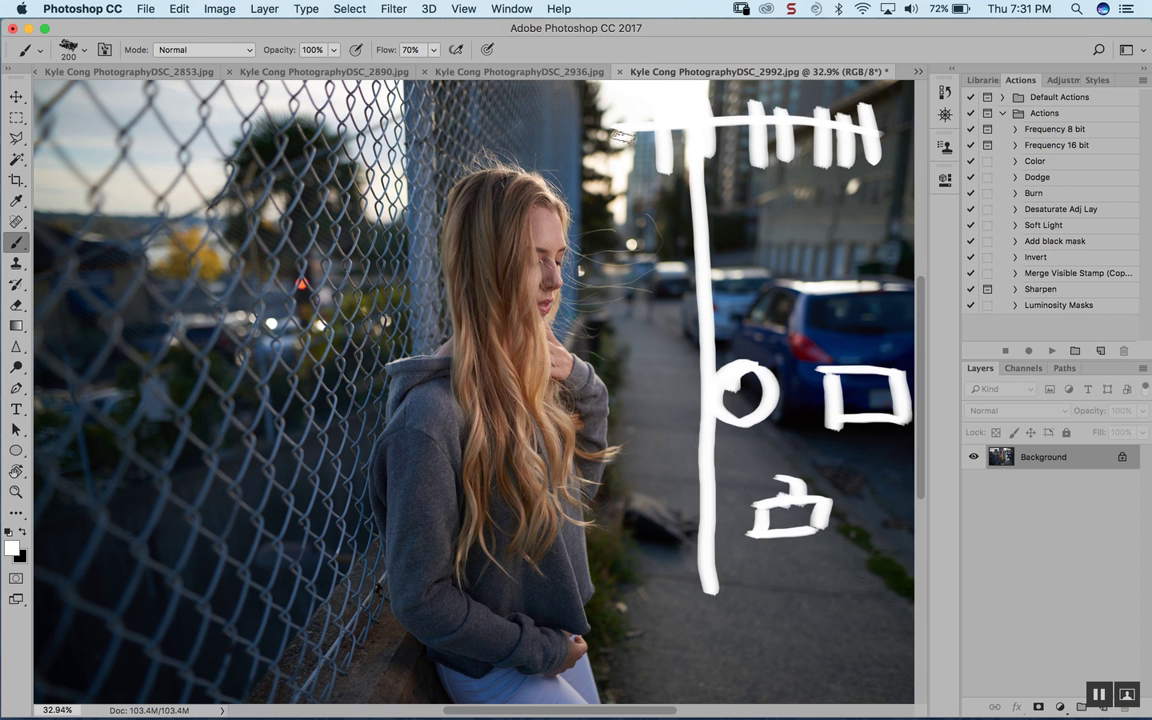
Examine the light on the model's face and hair in DSC_2992.jpg against the brushed diagram, close up and in the full photo
{"action": "key", "text": "z"}
{"action": "left_click_drag", "start_coordinate": [510, 170], "coordinate": [613, 170]}
{"action": "left_click_drag", "start_coordinate": [546, 193], "coordinate": [603, 351]}
{"action": "key", "text": "super+0"}
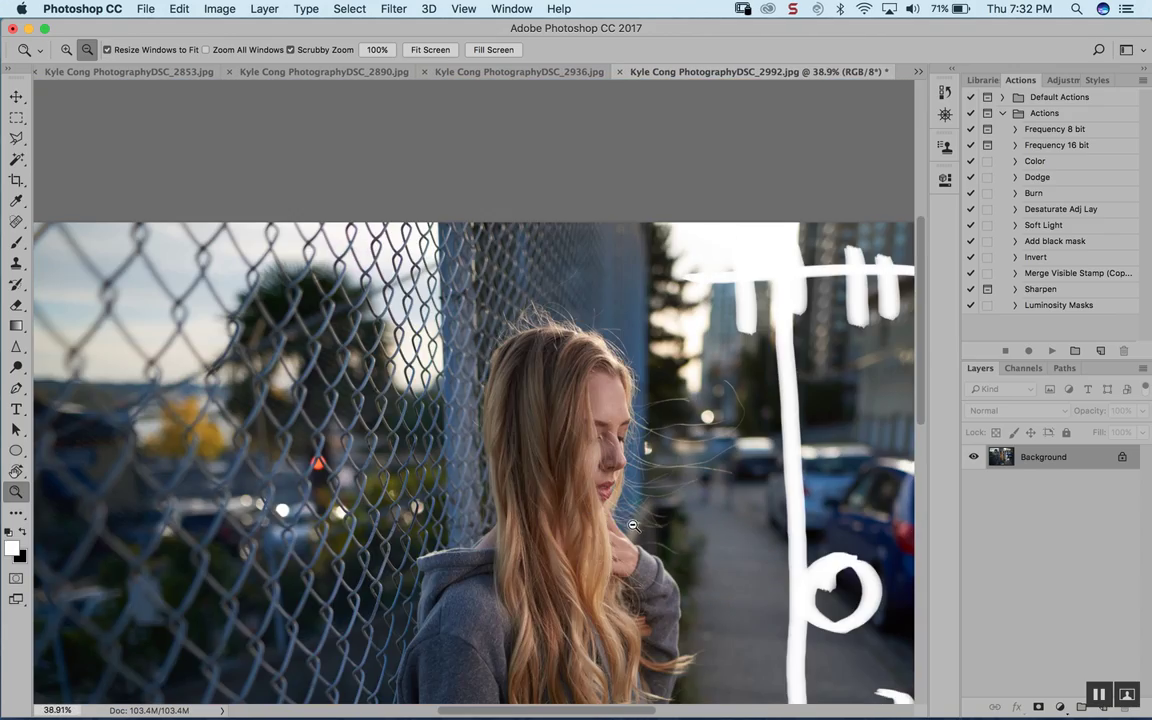
{"action": "left_click_drag", "start_coordinate": [475, 258], "coordinate": [528, 302]}
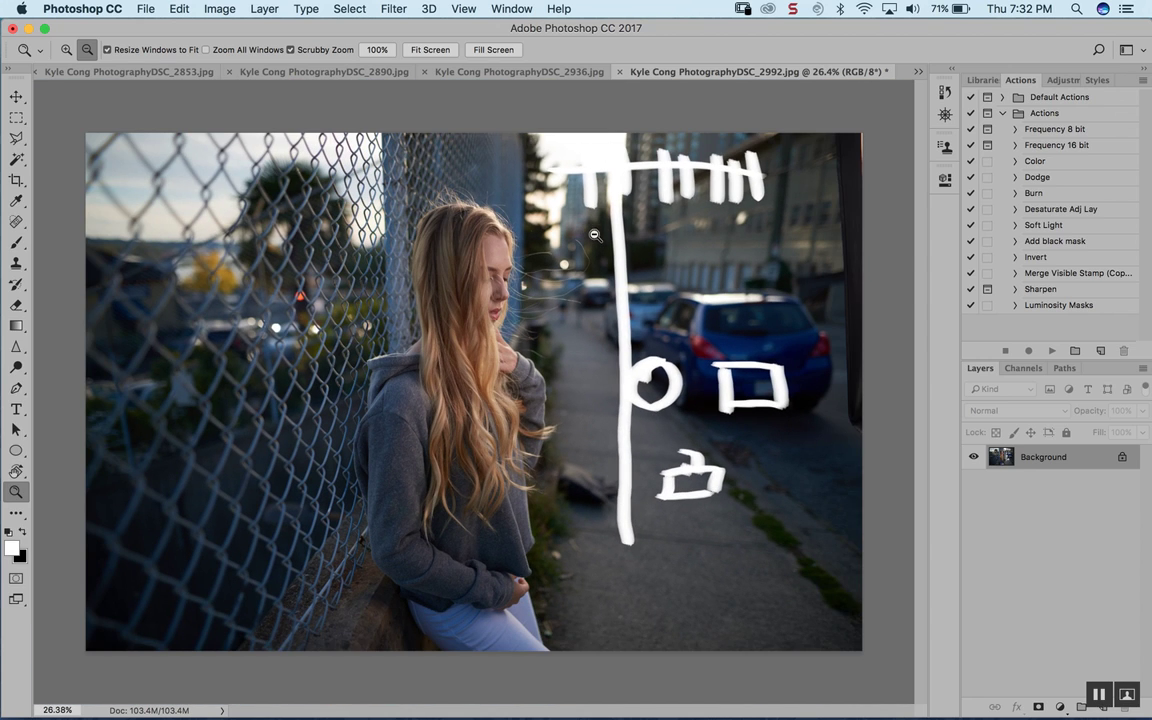
{"action": "mouse_move", "coordinate": [598, 241]}
{"action": "left_mouse_down"}
{"action": "mouse_move", "coordinate": [640, 243]}
{"action": "mouse_move", "coordinate": [560, 245]}
{"action": "left_mouse_up"}
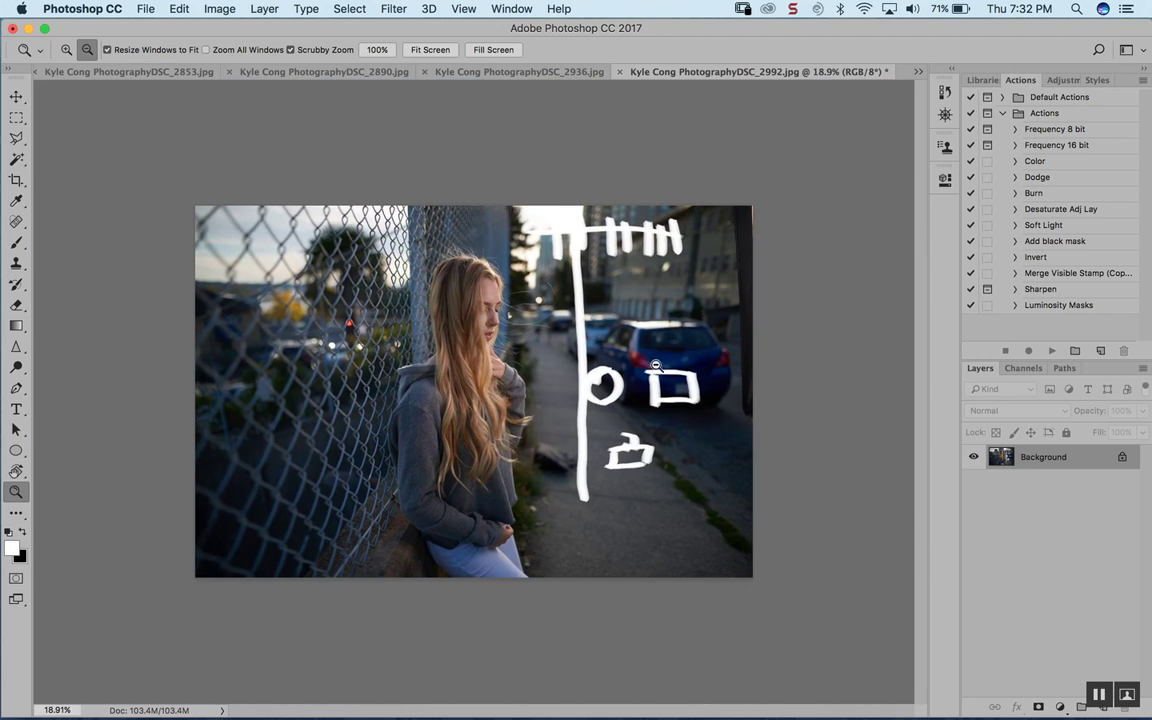
{"action": "key", "text": "b"}
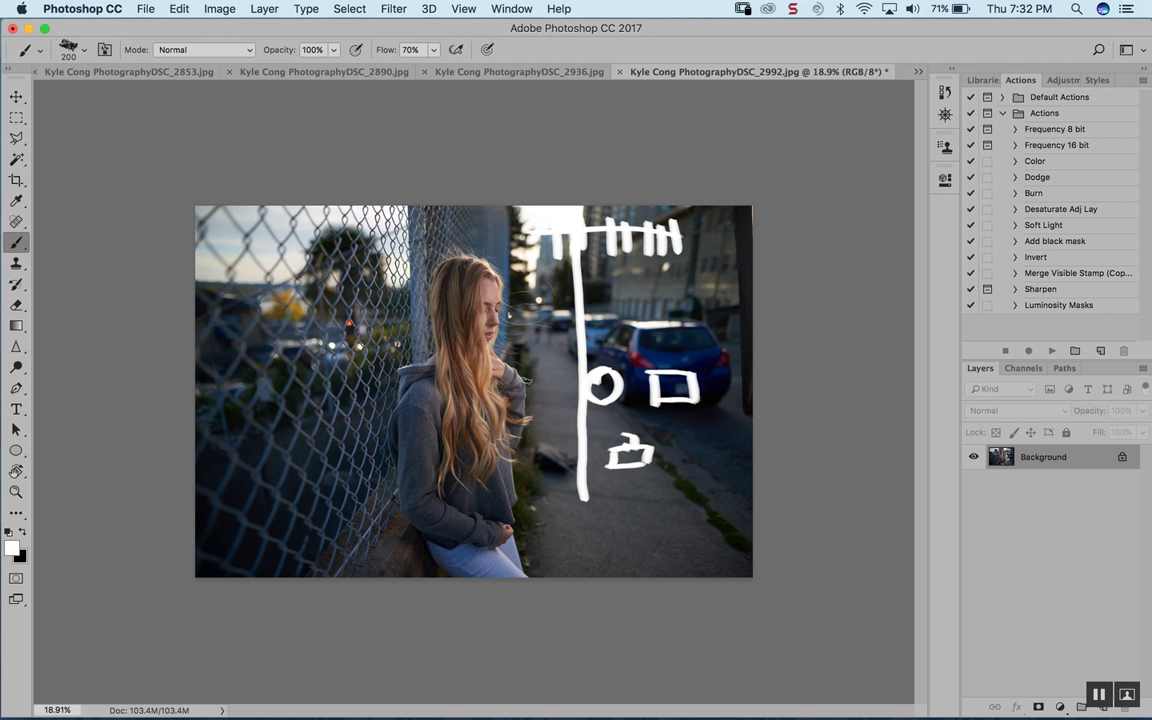
{"action": "key", "text": "z"}
{"action": "left_click_drag", "start_coordinate": [447, 295], "coordinate": [535, 321]}
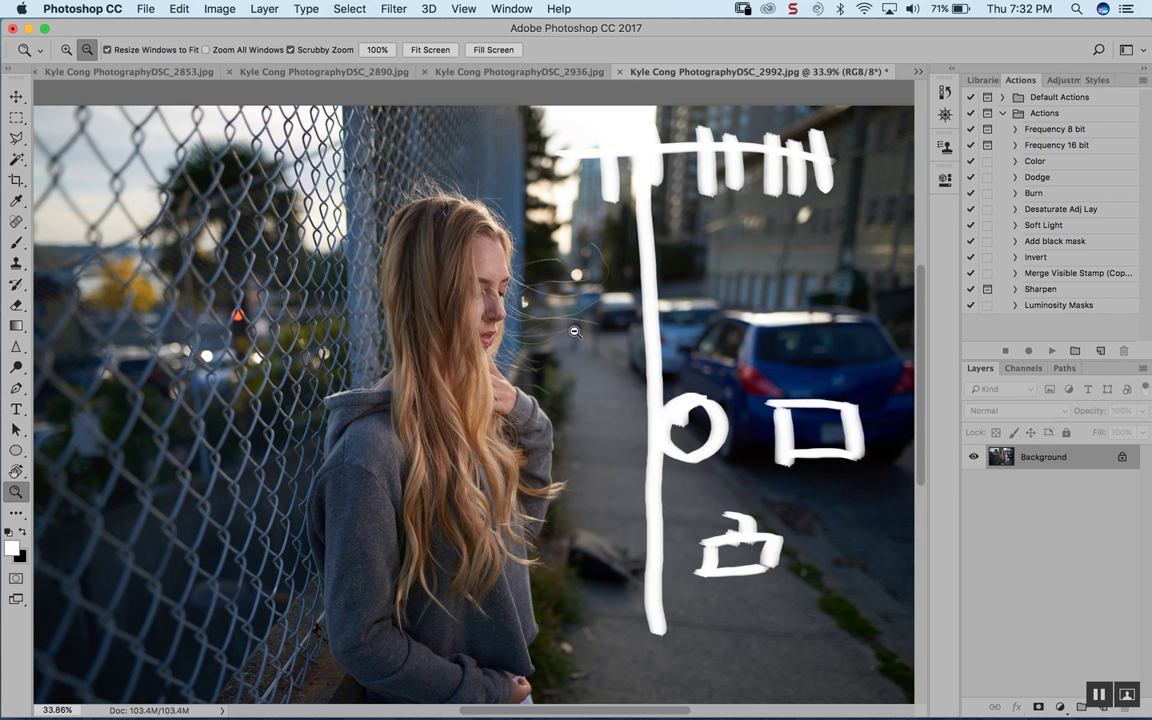
{"action": "left_click_drag", "start_coordinate": [576, 330], "coordinate": [543, 351]}
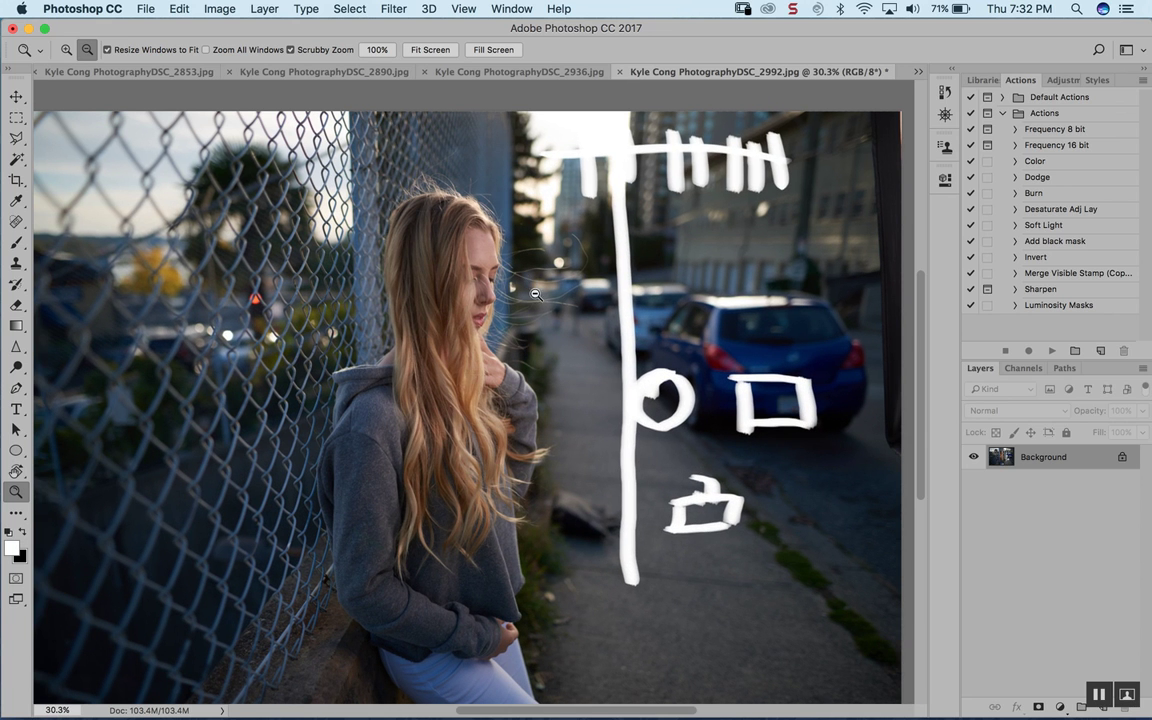
{"action": "key", "text": "b"}
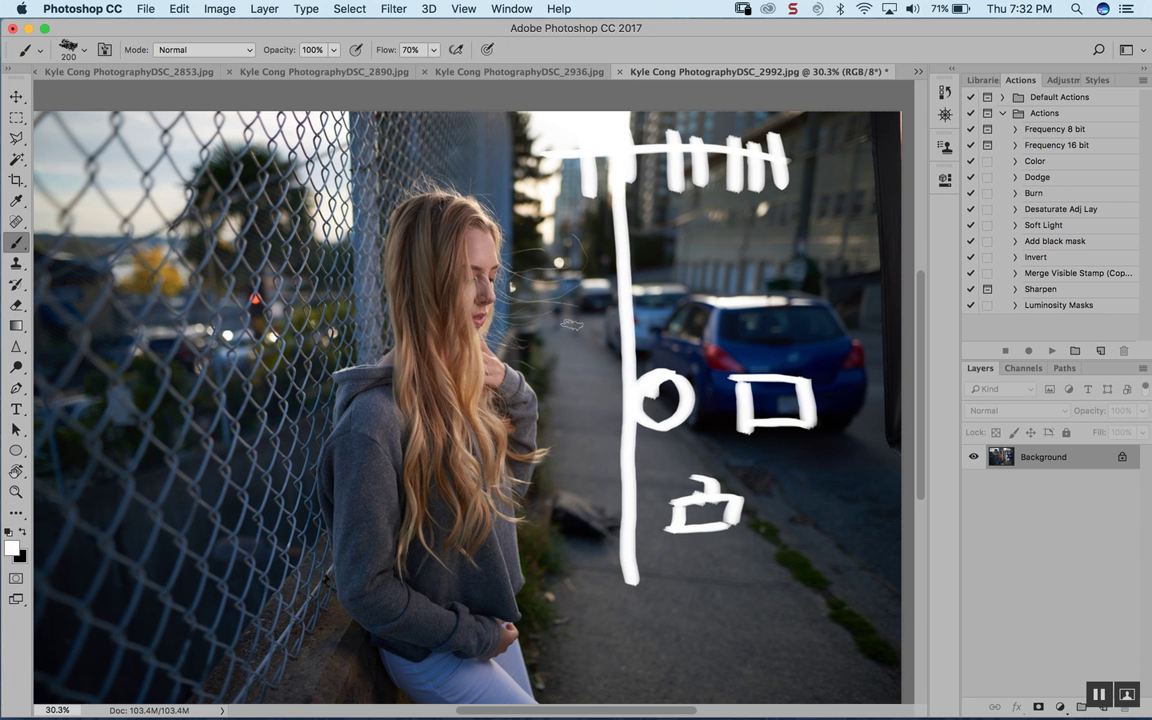
Bring up the photo DSC_3002.jpg to view the model leaning by the fence
{"action": "left_click", "coordinate": [918, 71]}
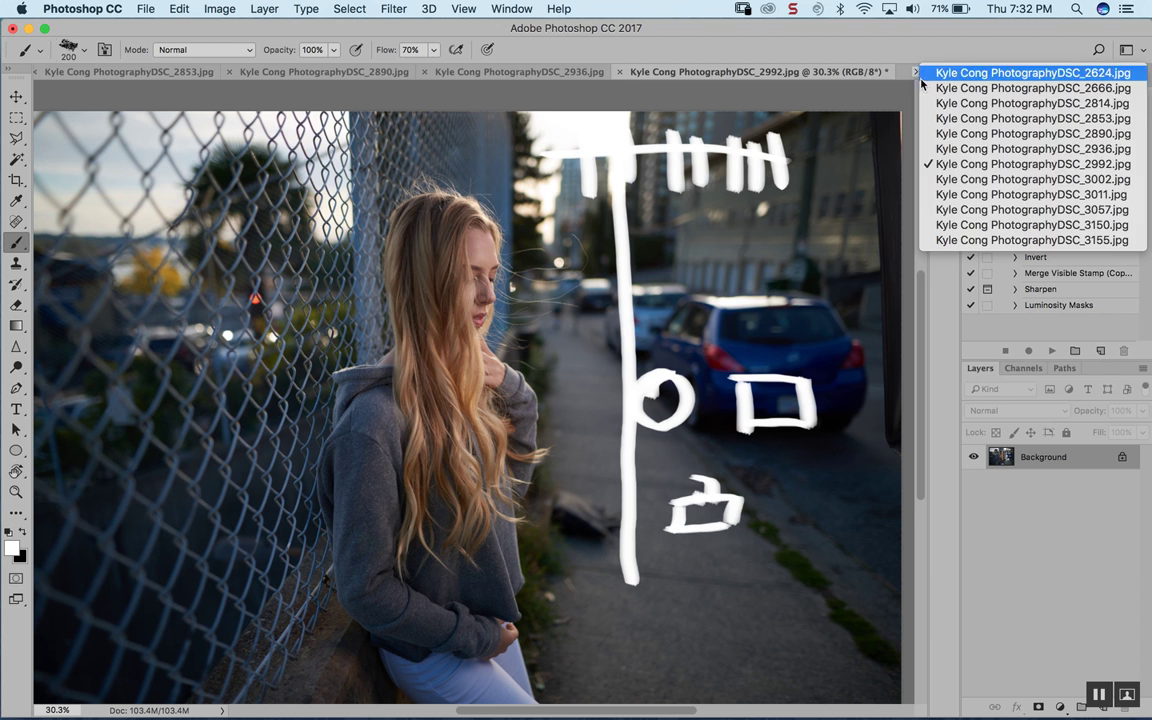
{"action": "left_click", "coordinate": [940, 179]}
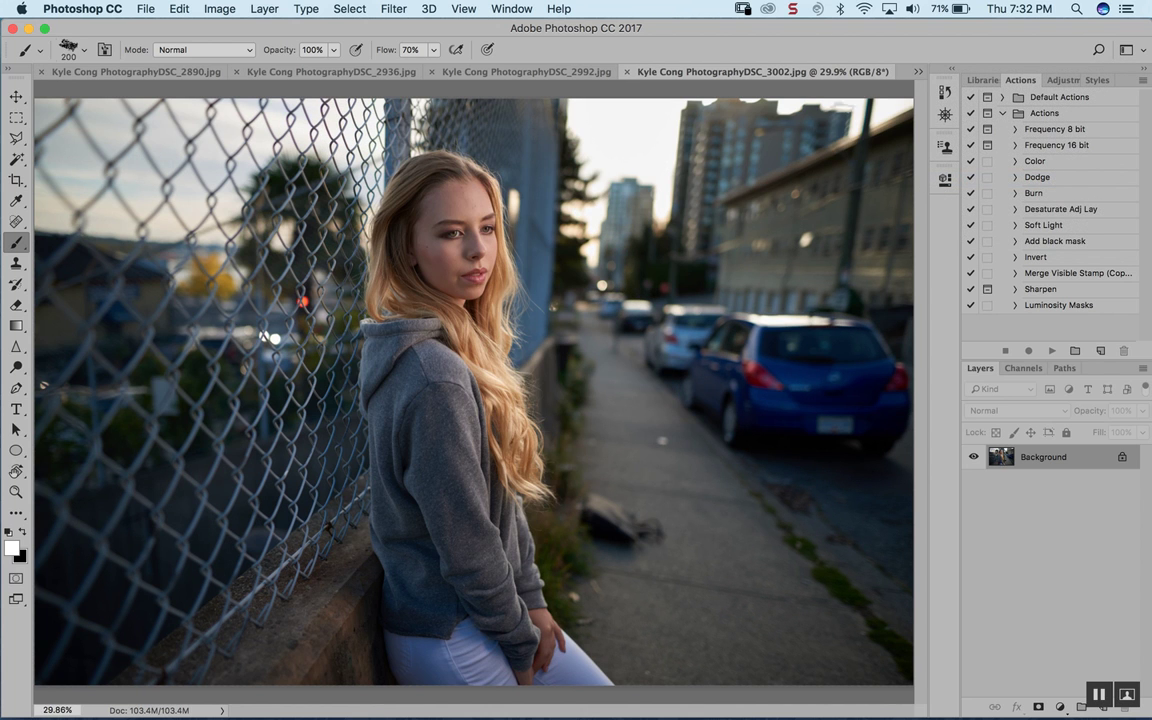
{"action": "left_click", "coordinate": [918, 72]}
{"action": "left_click", "coordinate": [960, 72]}
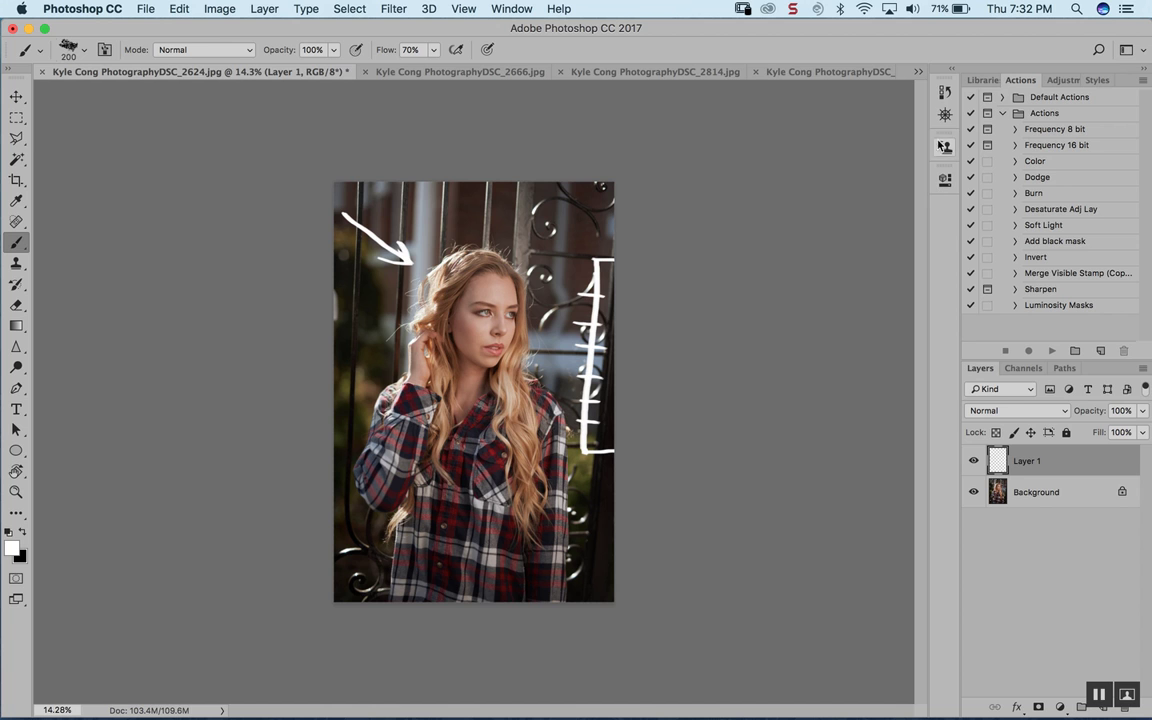
{"action": "left_click", "coordinate": [917, 72]}
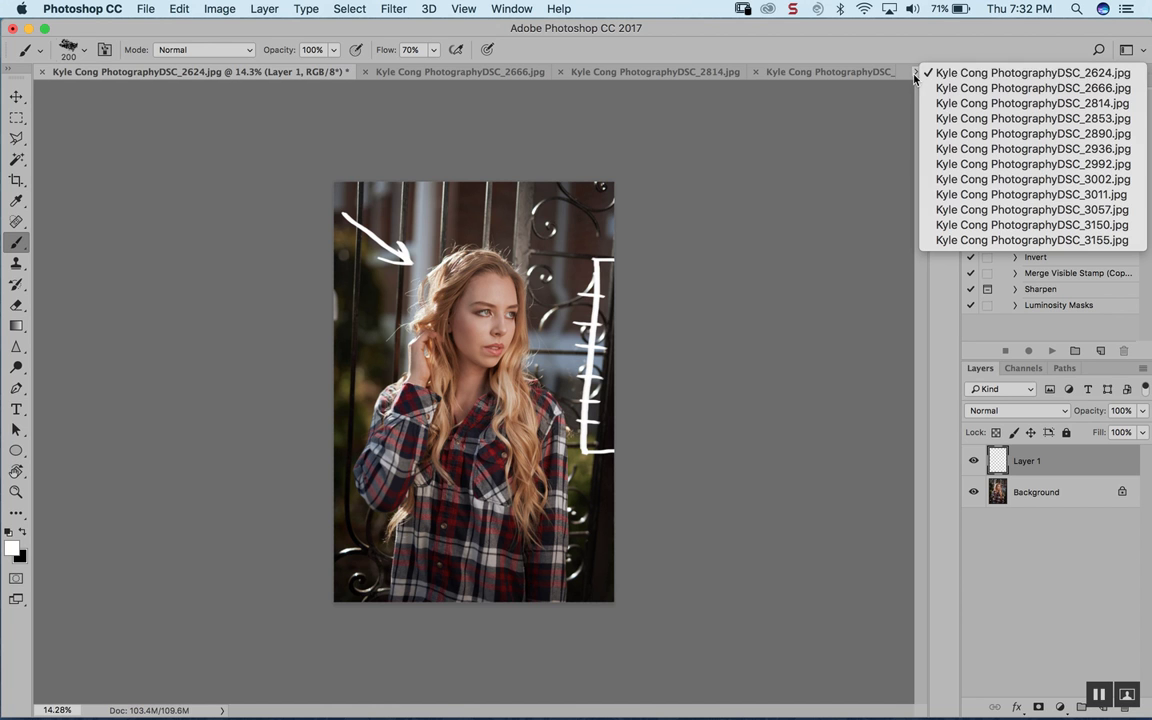
{"action": "left_click", "coordinate": [945, 180]}
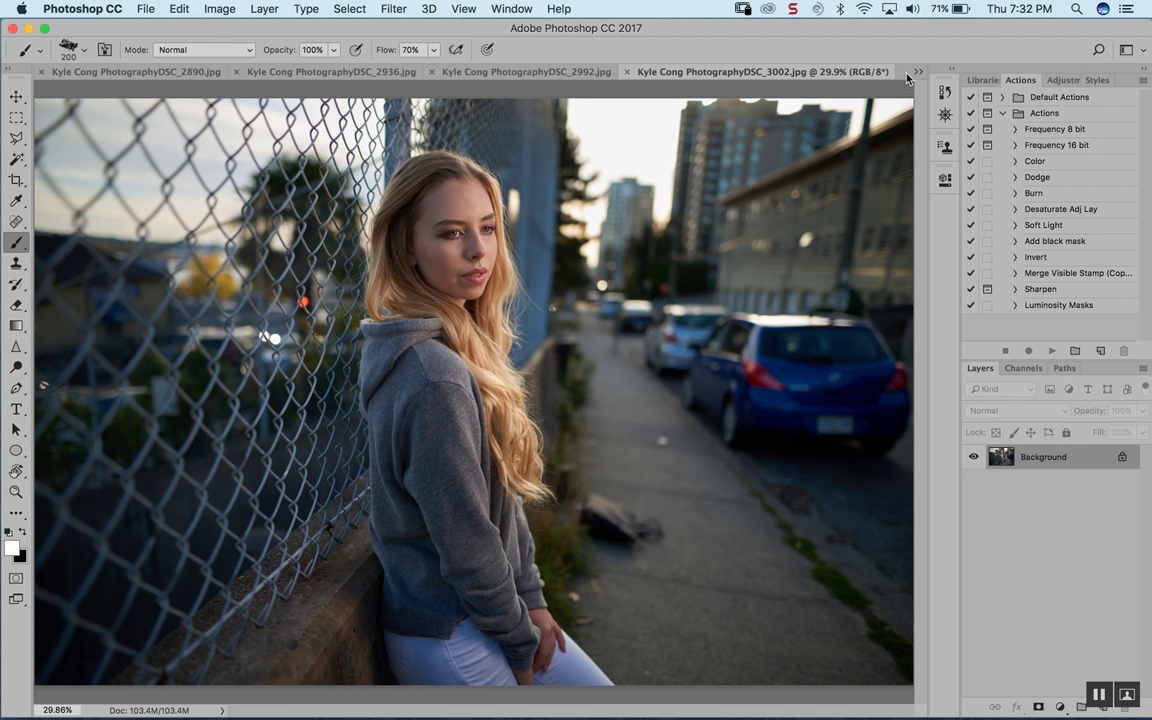
Bring up DSC_3011.jpg and view the whole frame with the softbox beside the model
{"action": "left_click", "coordinate": [918, 72]}
{"action": "left_click", "coordinate": [848, 178]}
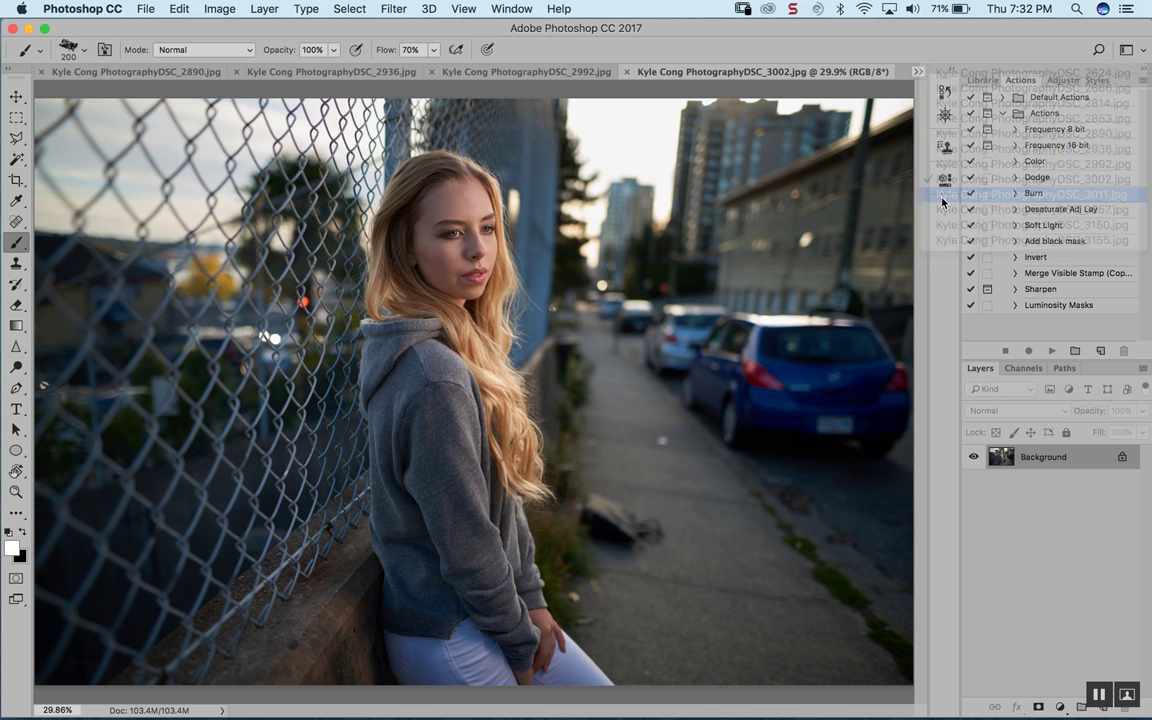
{"action": "key", "text": "z"}
{"action": "left_click_drag", "start_coordinate": [527, 270], "coordinate": [520, 271]}
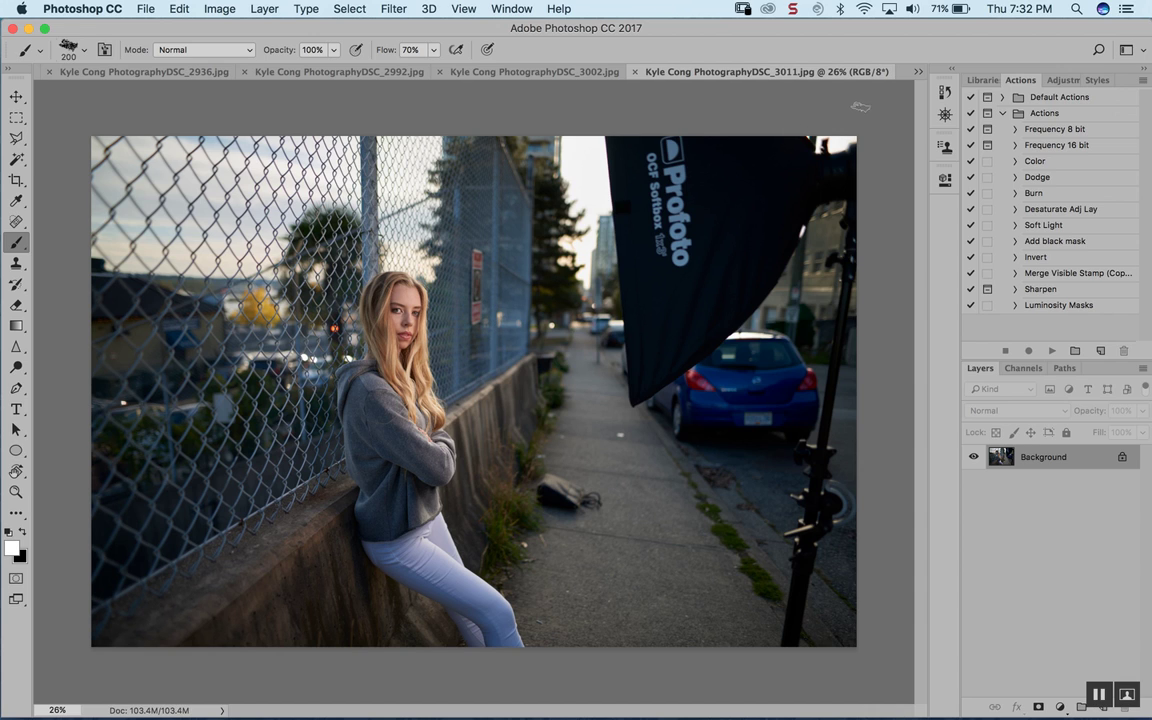
Bring up DSC_3057.jpg, compare it with DSC_3002.jpg, and return to DSC_3057.jpg
{"action": "left_click", "coordinate": [920, 73]}
{"action": "left_click", "coordinate": [950, 208]}
{"action": "left_click", "coordinate": [920, 73]}
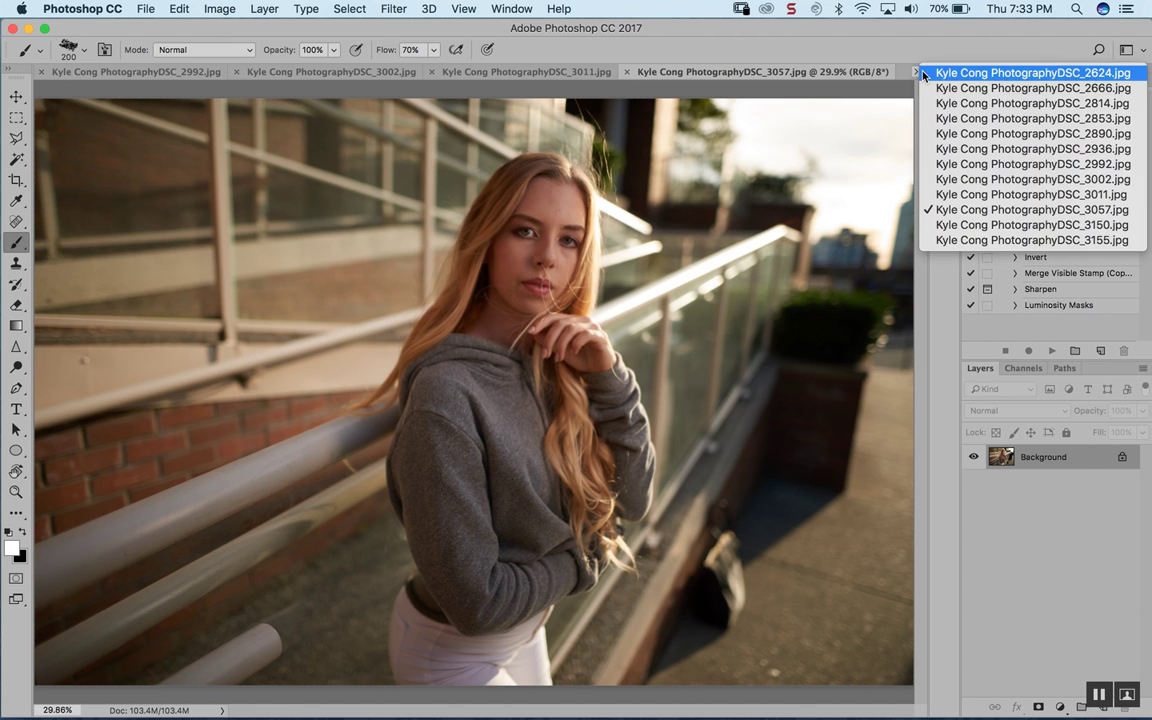
{"action": "left_click", "coordinate": [930, 170]}
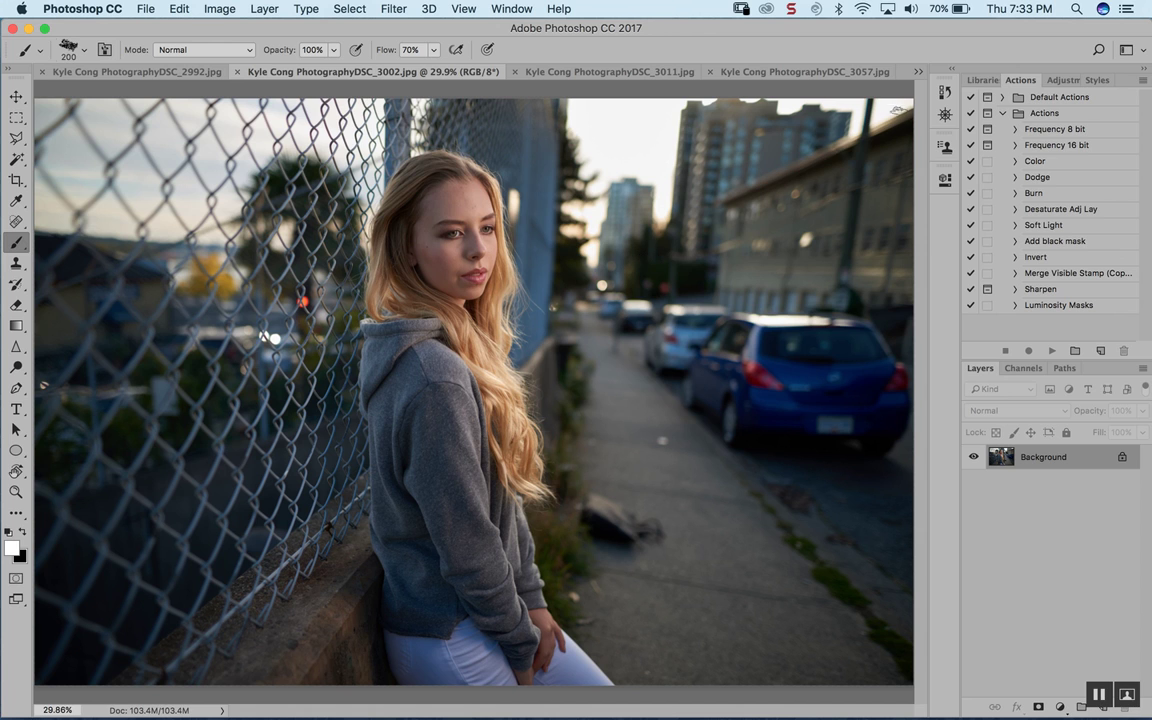
{"action": "left_click", "coordinate": [918, 71]}
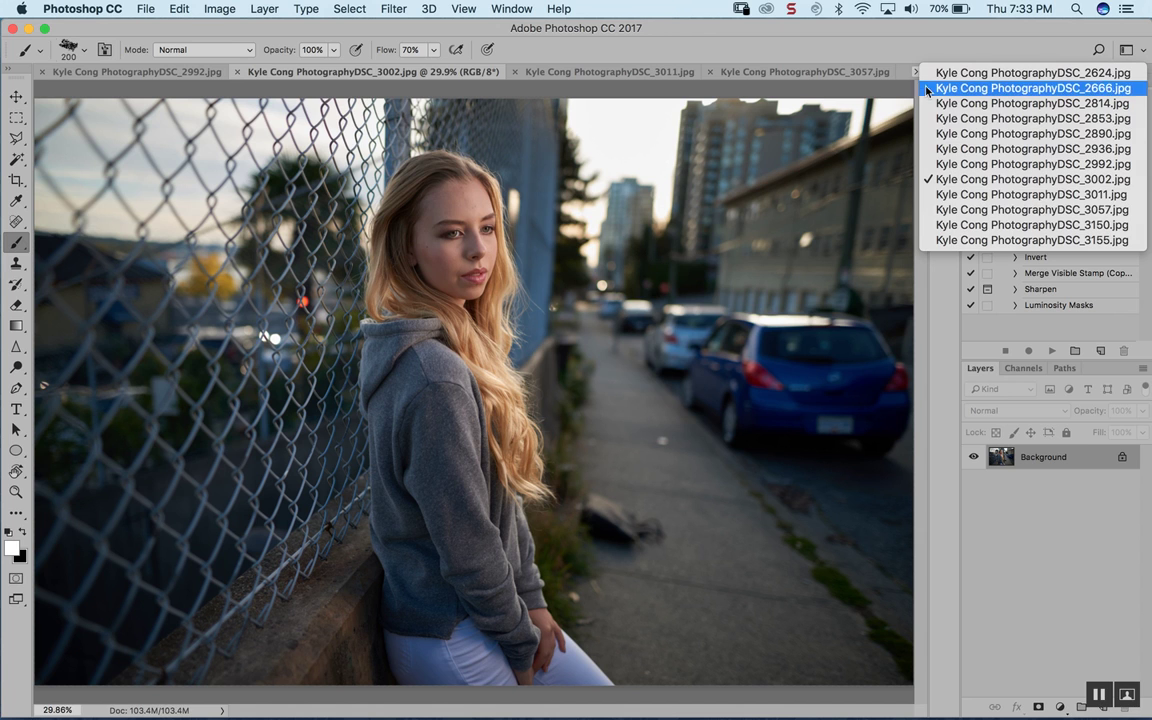
{"action": "left_click", "coordinate": [940, 210]}
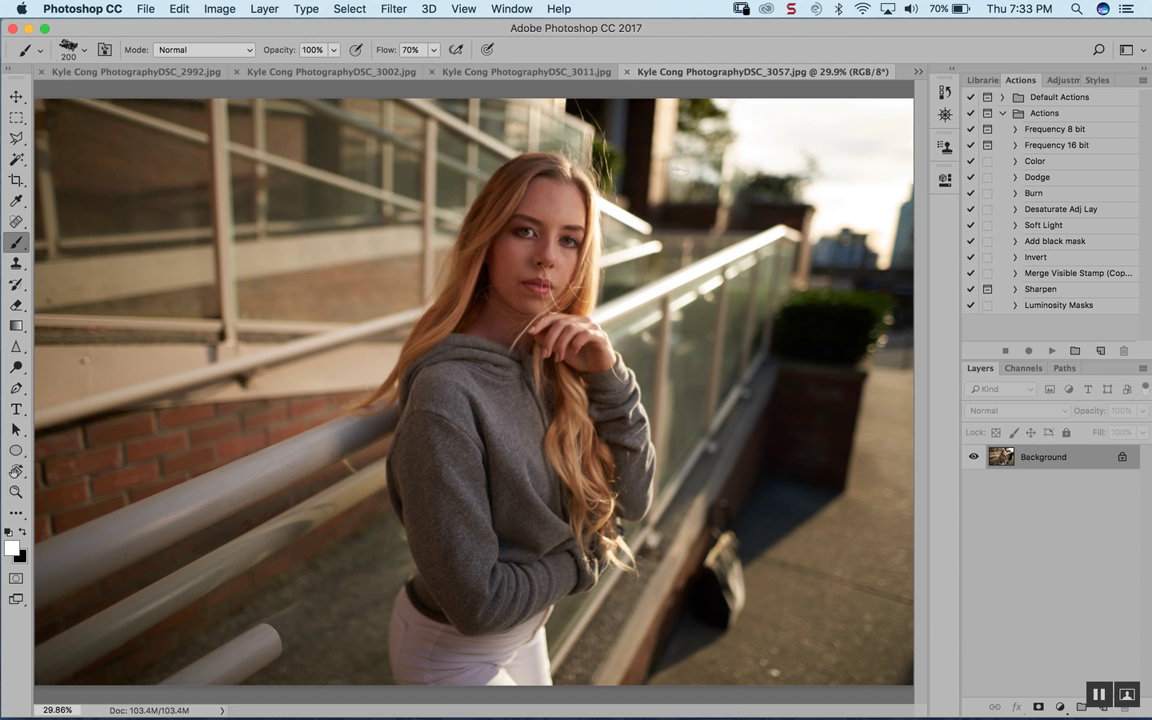
Examine the light on the model's face and hair in DSC_3057.jpg against the background at several magnifications
{"action": "key", "text": "z"}
{"action": "left_click_drag", "start_coordinate": [668, 173], "coordinate": [580, 190]}
{"action": "key", "text": "b"}
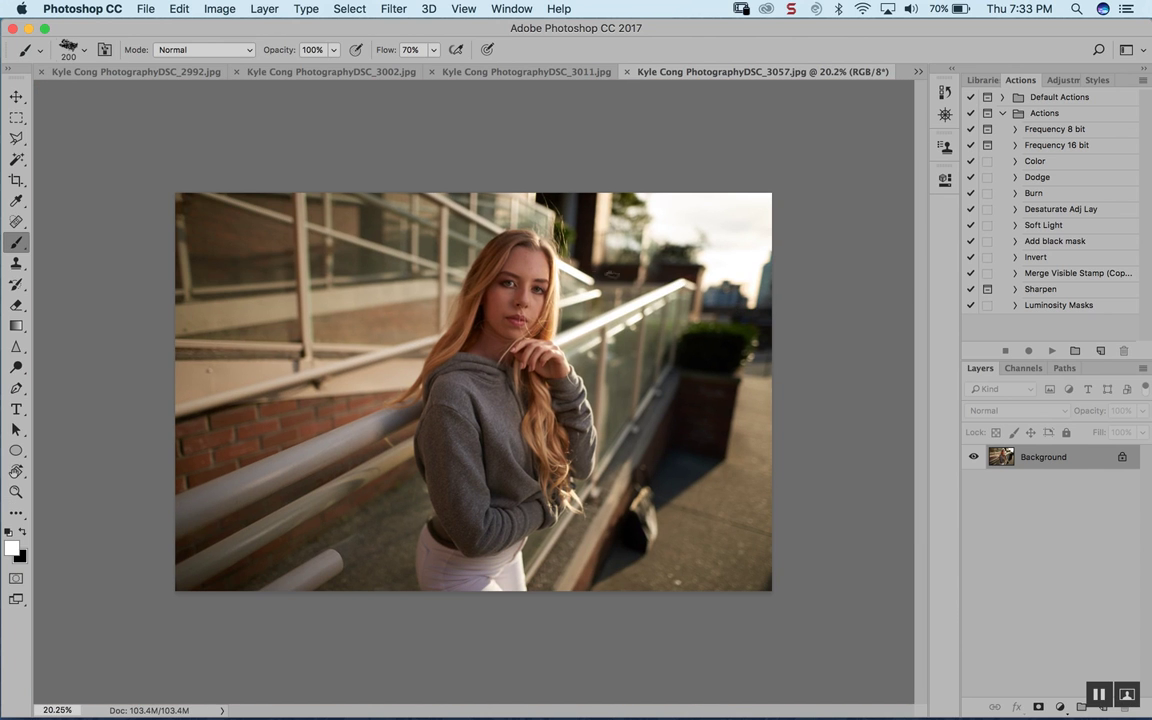
{"action": "key", "text": "z"}
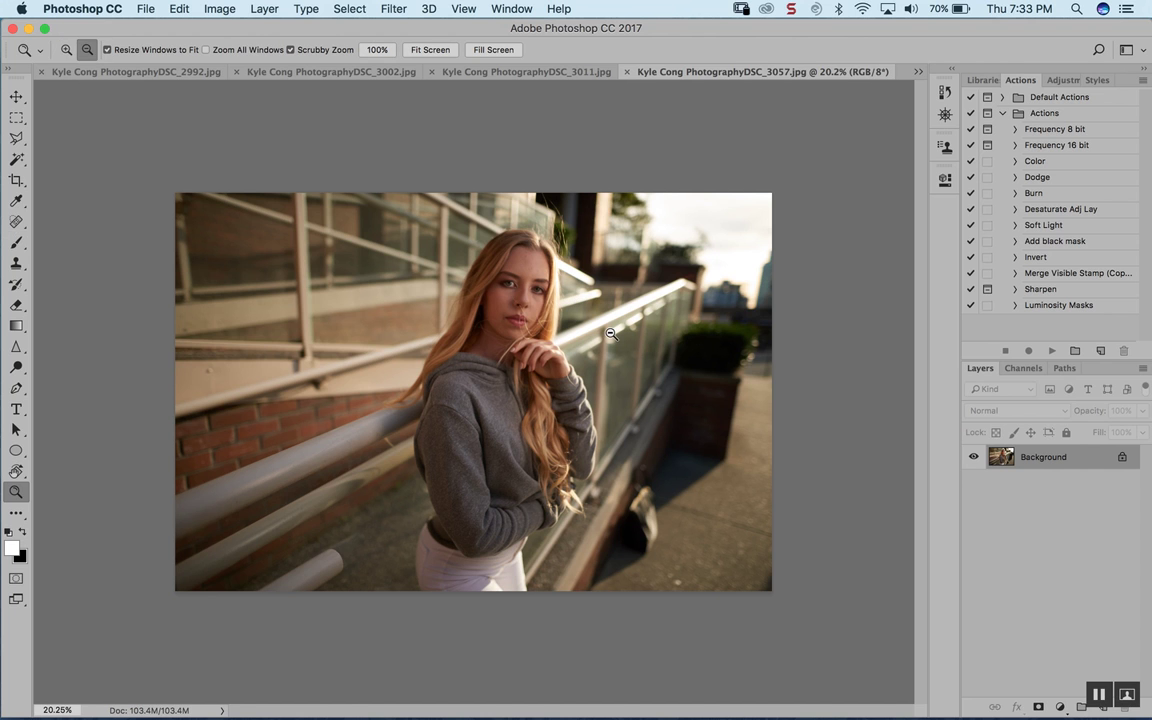
{"action": "left_click_drag", "start_coordinate": [540, 305], "coordinate": [548, 303]}
{"action": "key", "text": "b"}
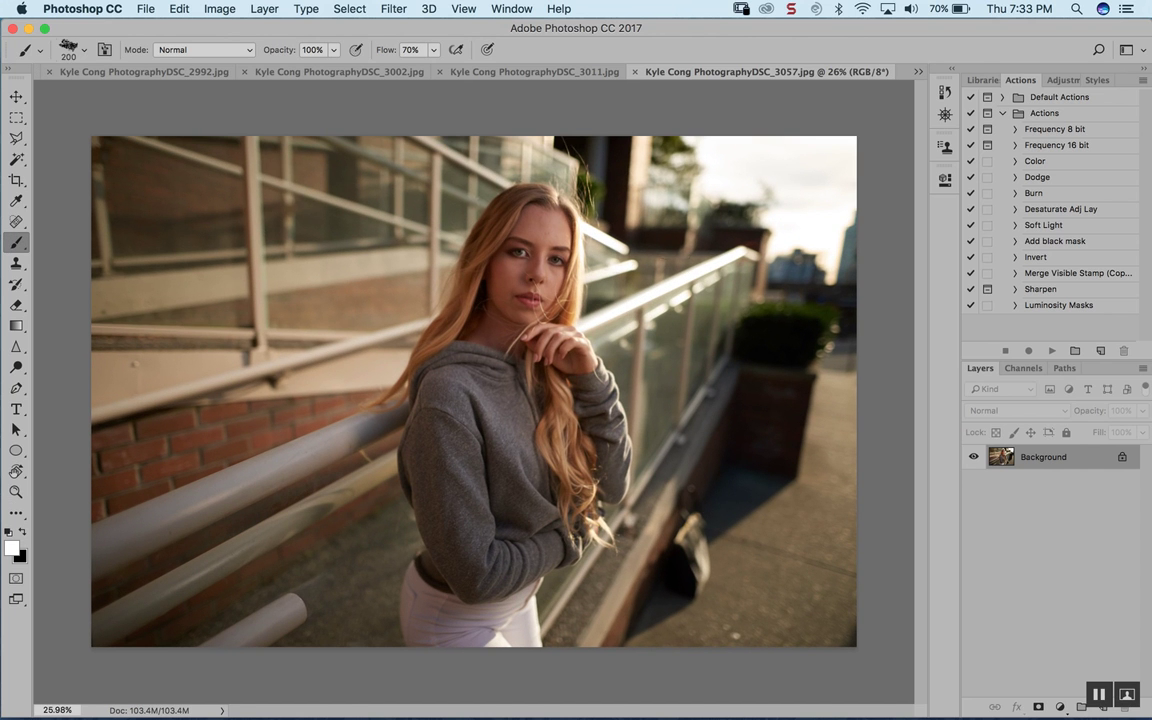
{"action": "key", "text": "z"}
{"action": "left_click_drag", "start_coordinate": [605, 237], "coordinate": [641, 265]}
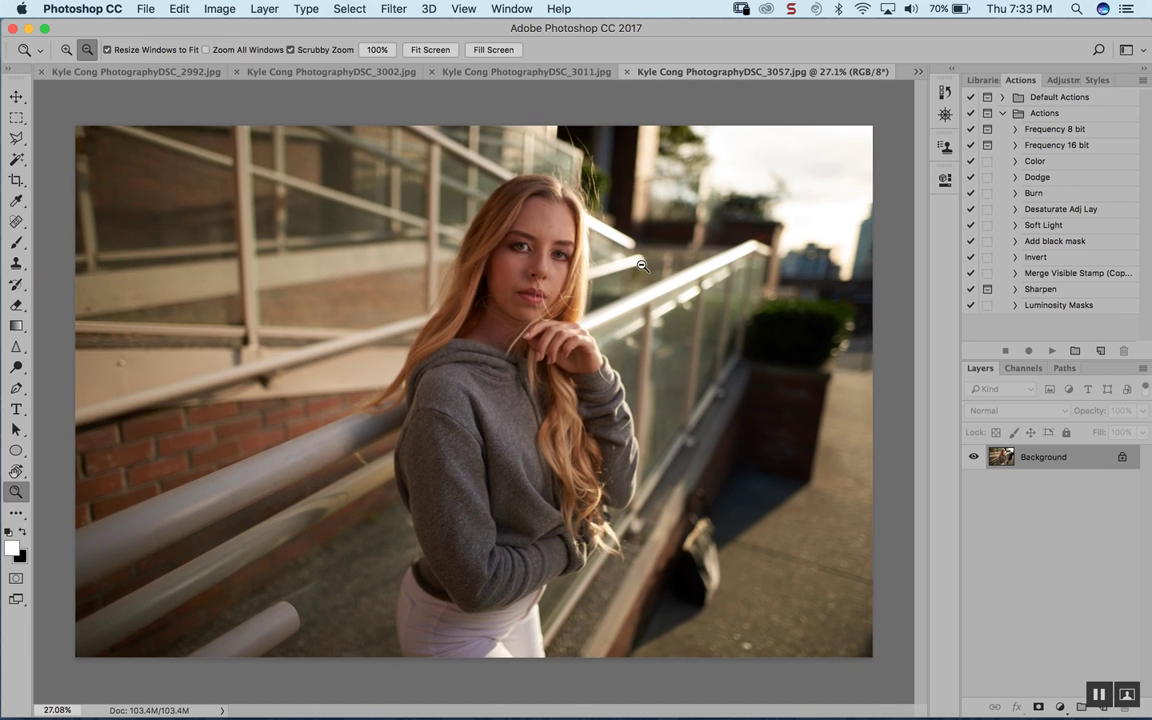
{"action": "key", "text": "b"}
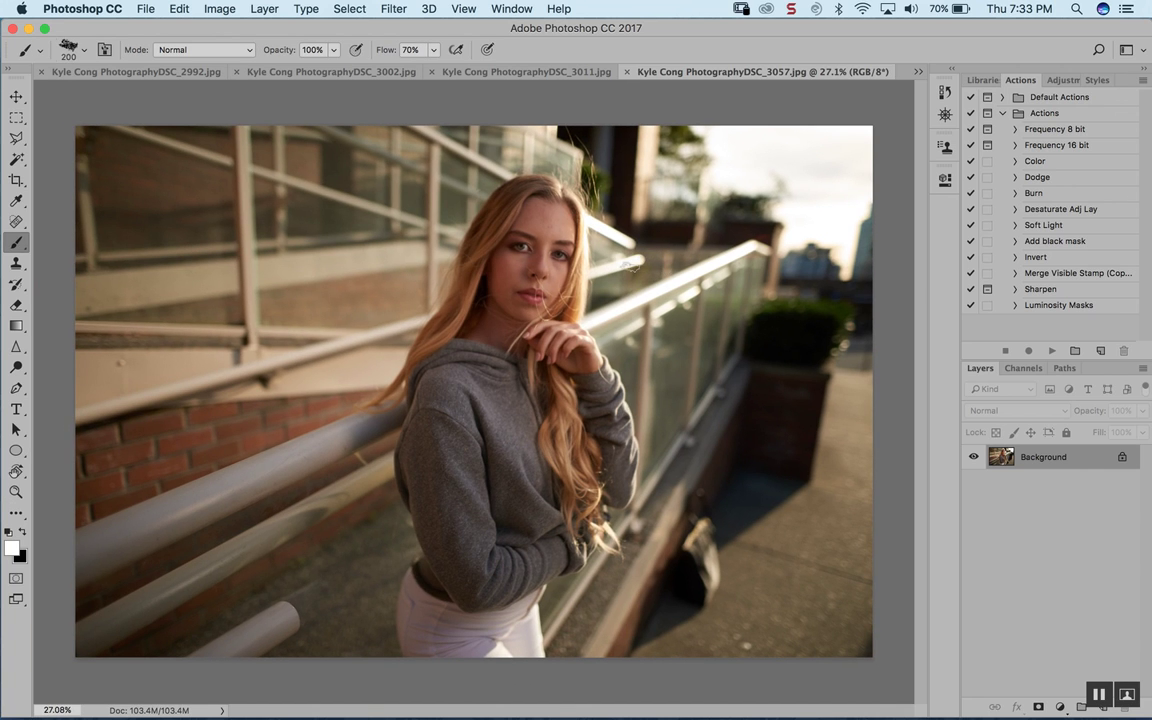
{"action": "key", "text": "z"}
{"action": "left_click_drag", "start_coordinate": [635, 258], "coordinate": [664, 290]}
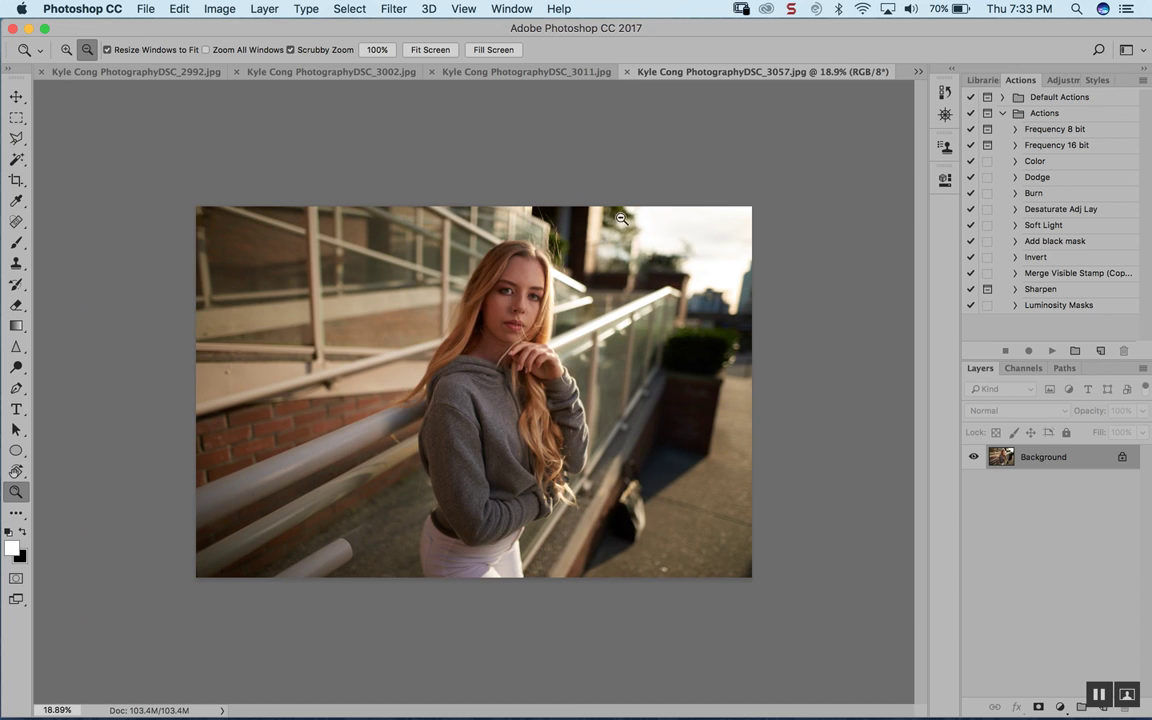
{"action": "key", "text": "b"}
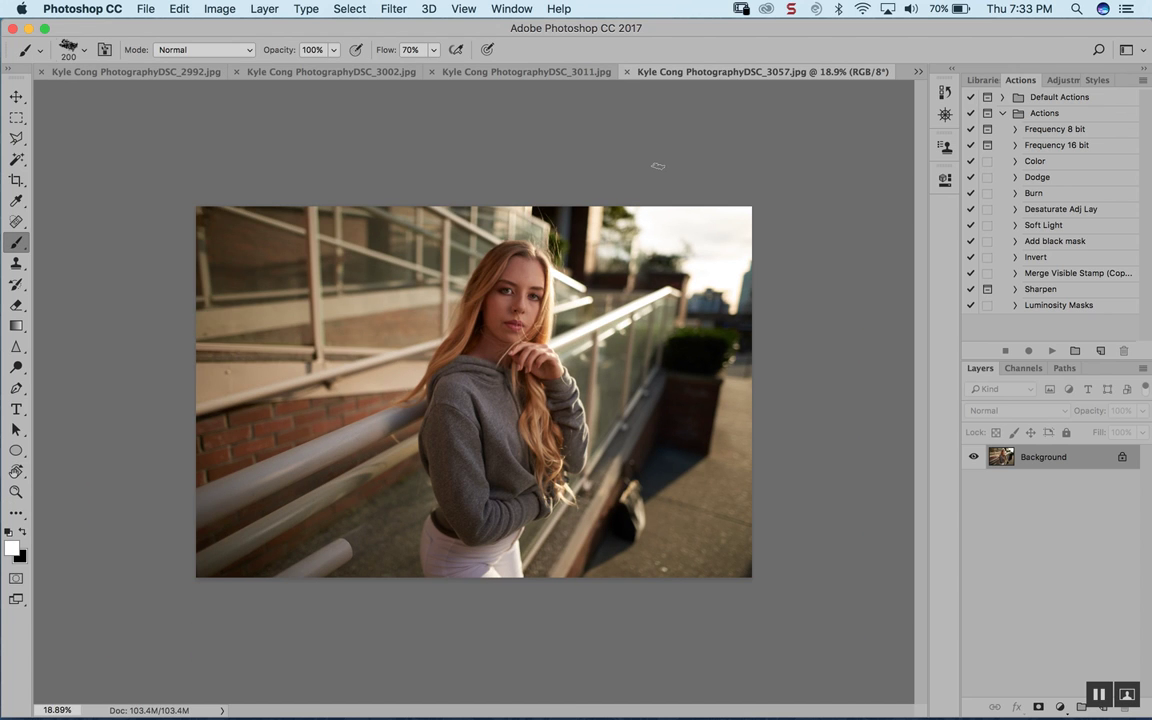
{"action": "key", "text": "z"}
{"action": "left_click_drag", "start_coordinate": [470, 390], "coordinate": [520, 392]}
{"action": "key", "text": "b"}
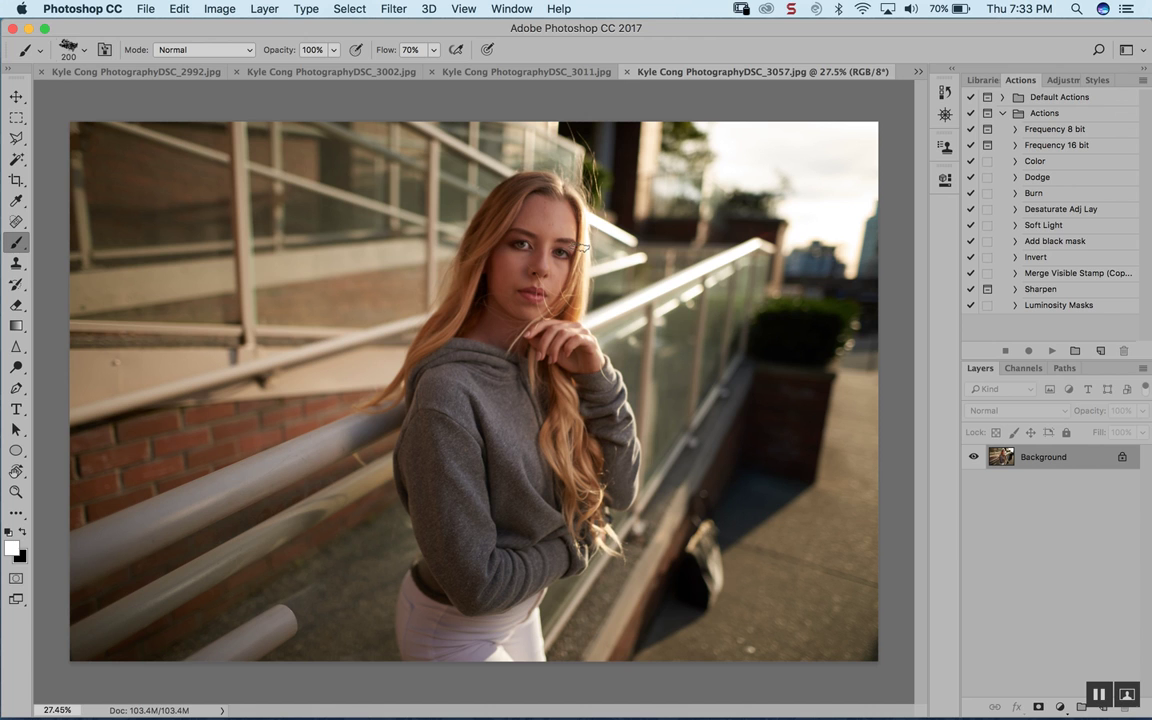
Bring up DSC_3150.jpg and examine the light on the model's hair and forehead, close up and in the full photo
{"action": "left_click", "coordinate": [918, 71]}
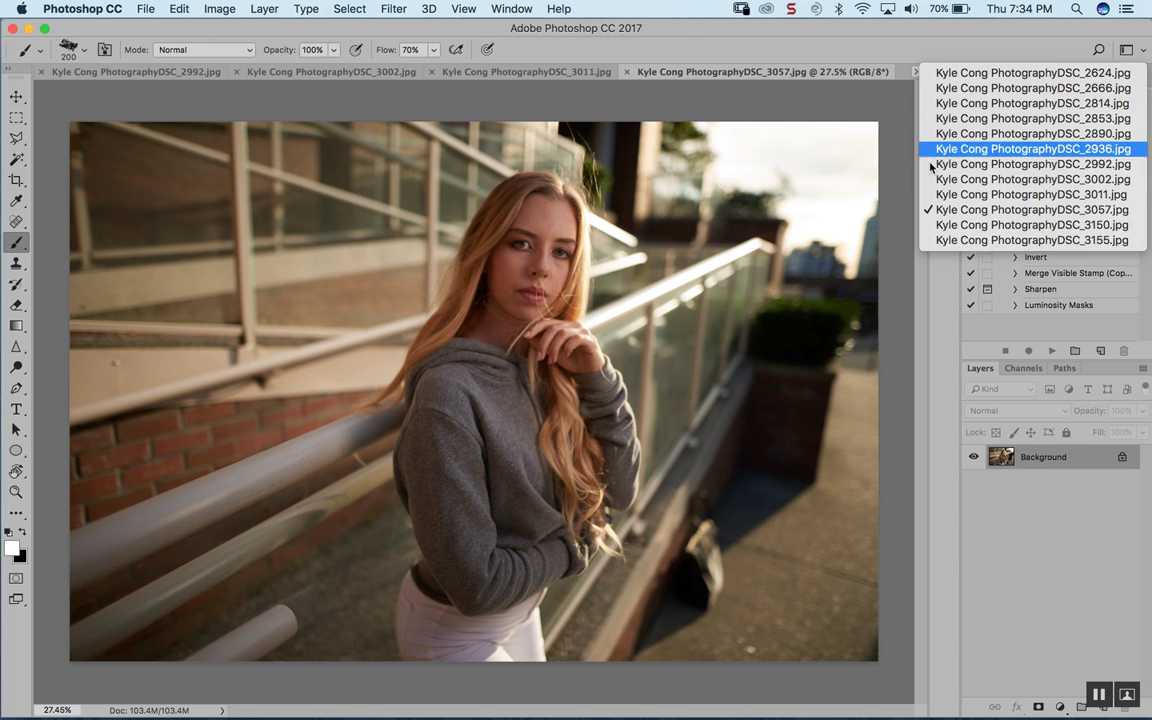
{"action": "left_click", "coordinate": [950, 228]}
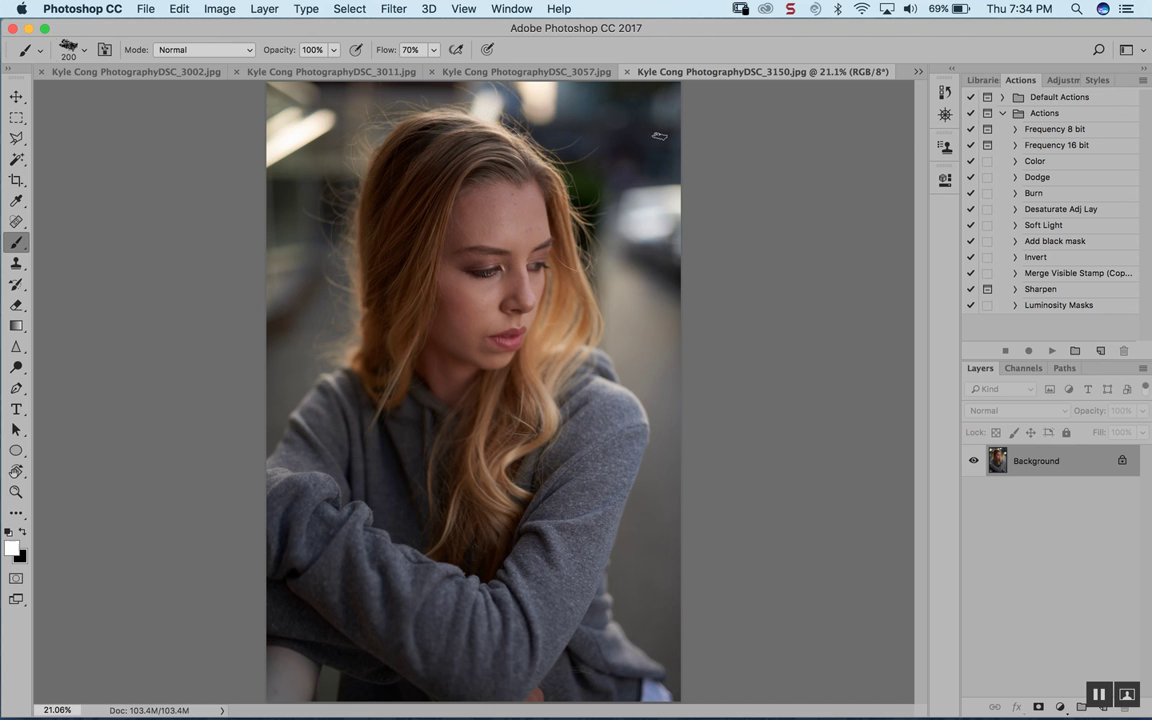
{"action": "key", "text": "z"}
{"action": "left_click_drag", "start_coordinate": [468, 125], "coordinate": [585, 118]}
{"action": "key", "text": "b"}
{"action": "key", "text": "z"}
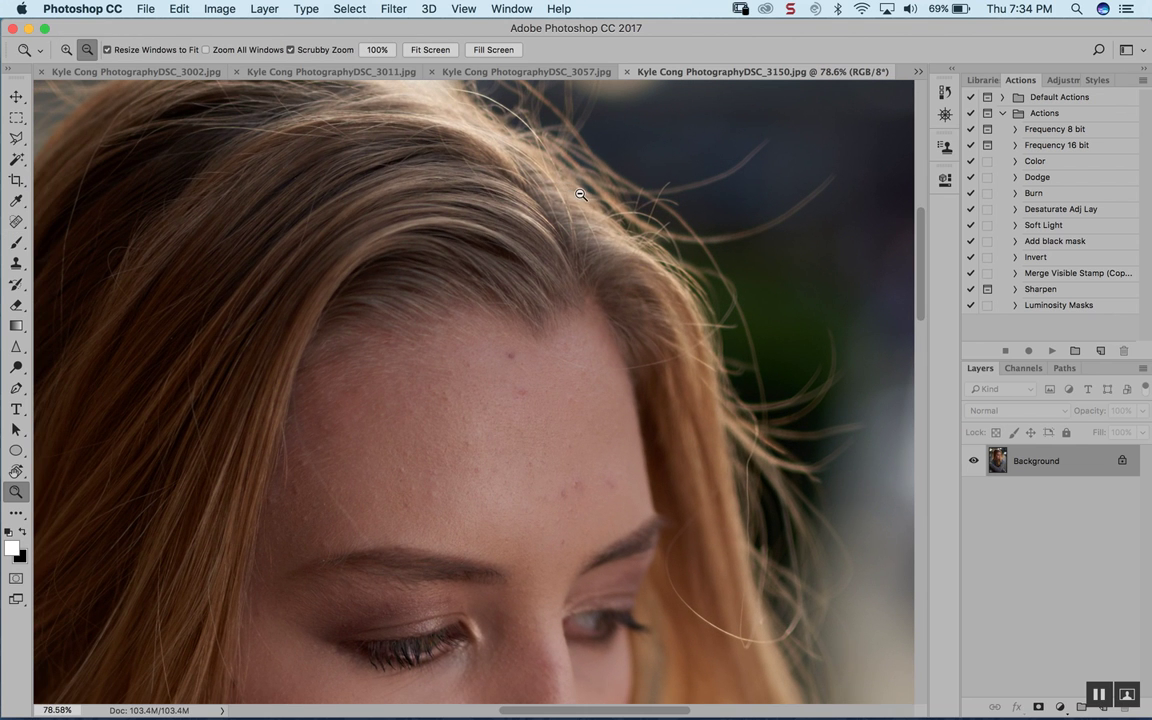
{"action": "left_click_drag", "start_coordinate": [584, 193], "coordinate": [456, 248]}
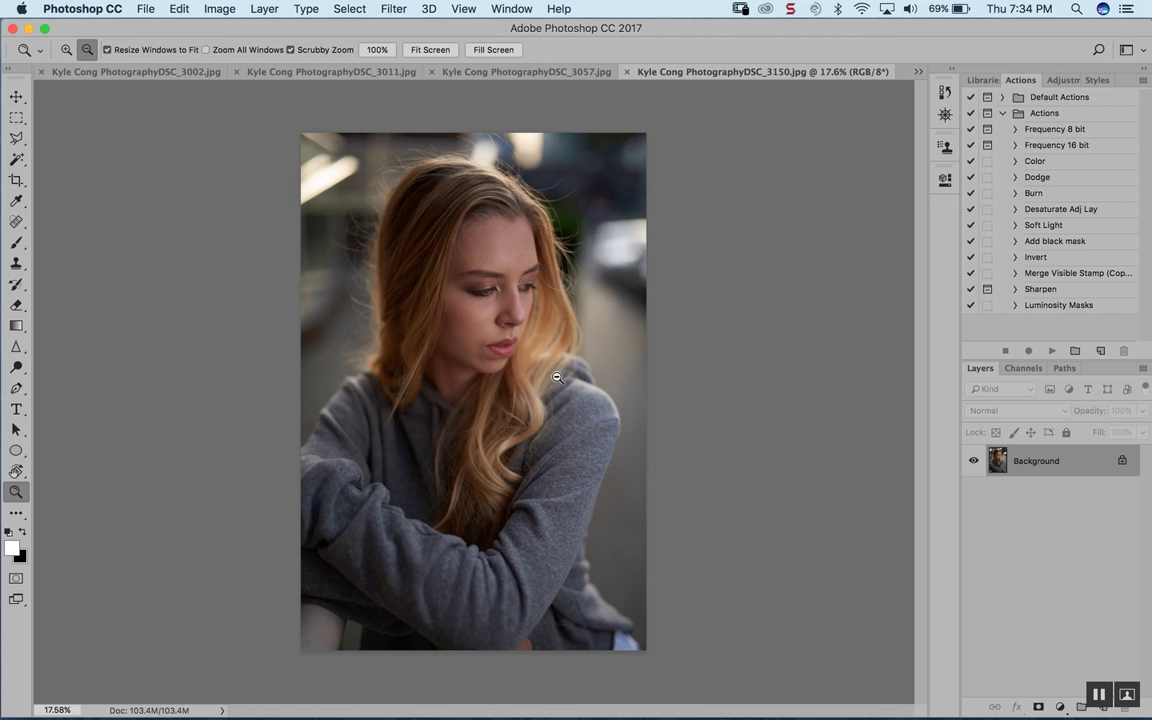
{"action": "key", "text": "b"}
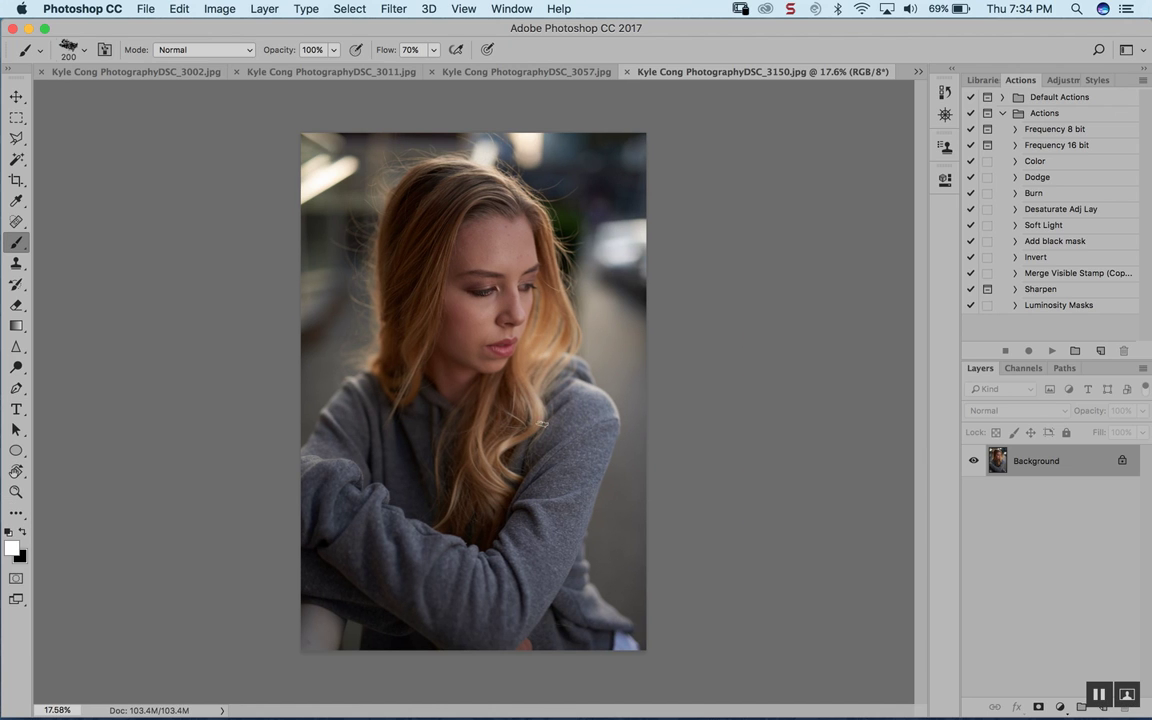
{"action": "key", "text": "z"}
{"action": "left_click_drag", "start_coordinate": [489, 255], "coordinate": [591, 296]}
{"action": "key", "text": "b"}
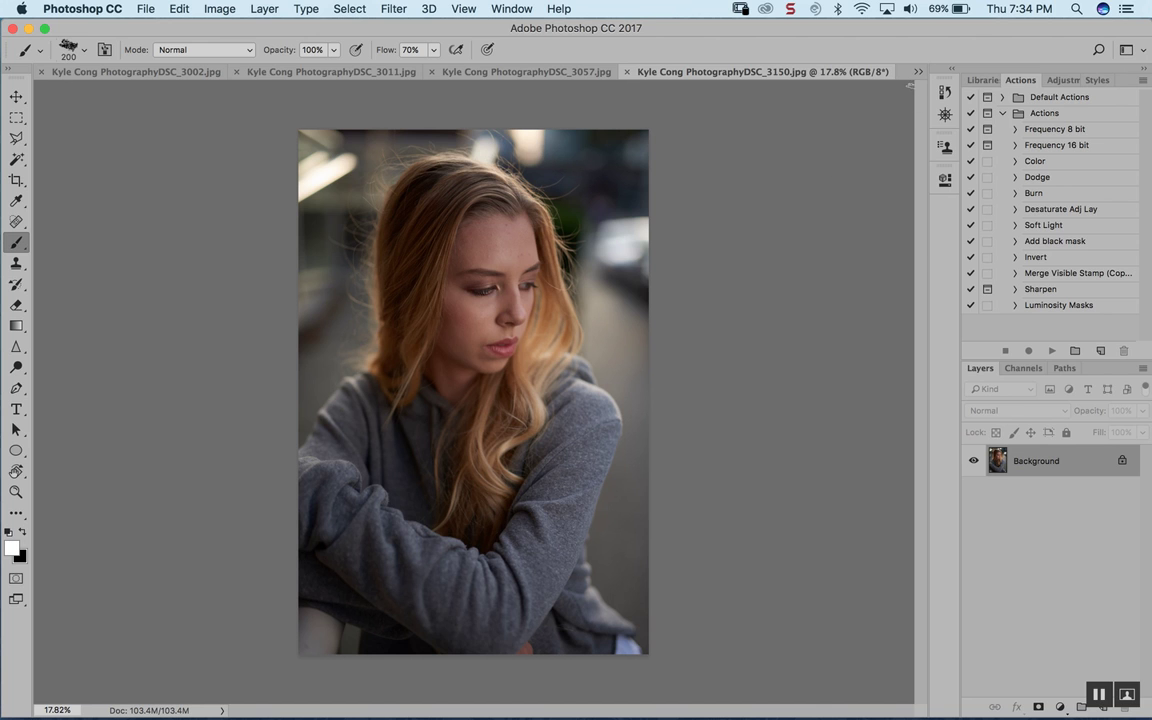
Bring up DSC_3155.jpg and brush a white circle with short marks beside the model's head to represent her in a diagram
{"action": "left_click", "coordinate": [918, 71]}
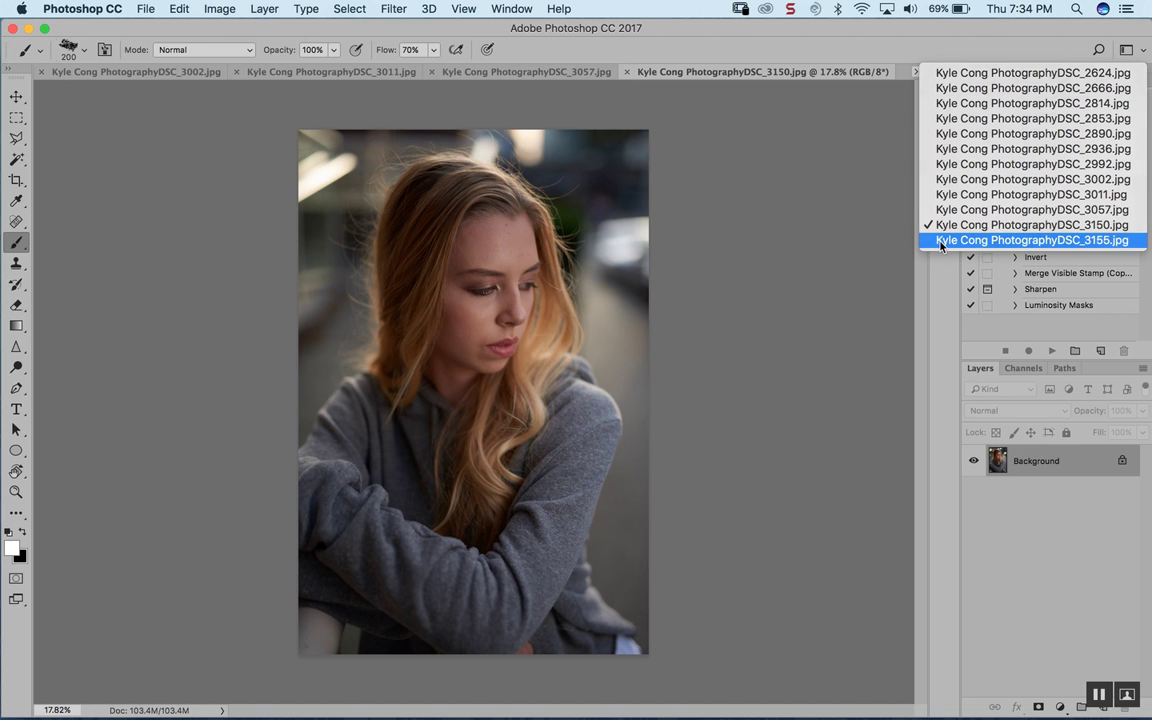
{"action": "left_click", "coordinate": [1000, 240]}
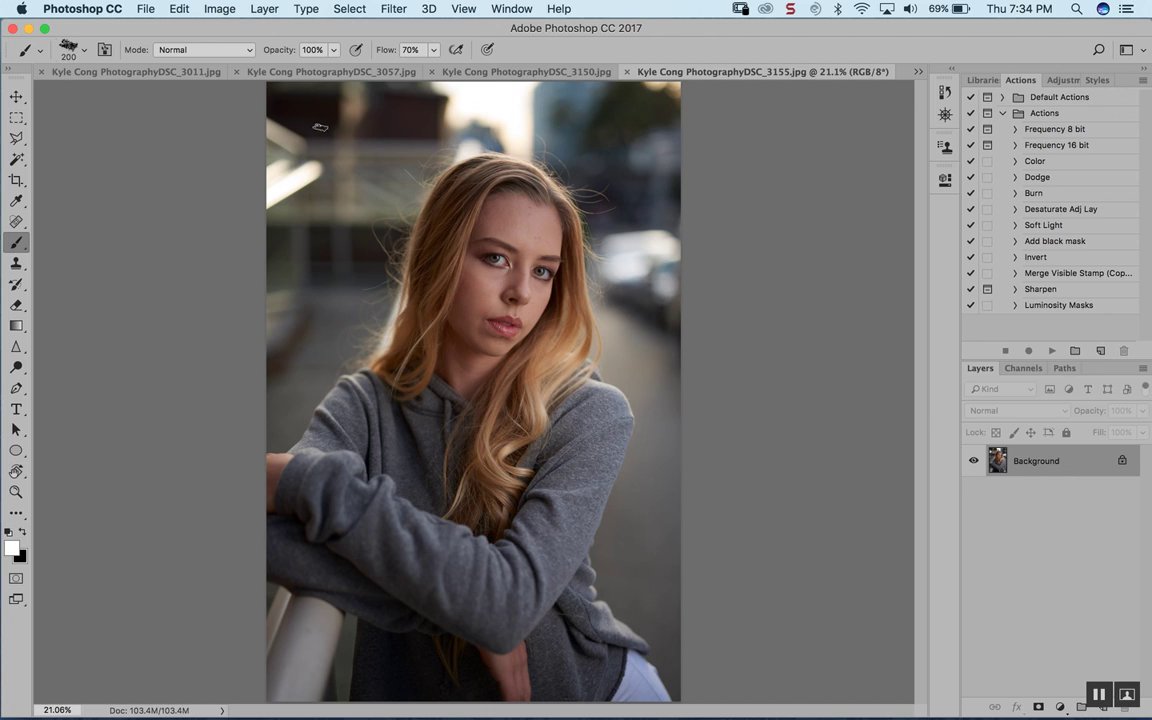
{"action": "mouse_move", "coordinate": [286, 252]}
{"action": "left_mouse_down"}
{"action": "mouse_move", "coordinate": [311, 278]}
{"action": "mouse_move", "coordinate": [312, 302]}
{"action": "left_mouse_up"}
{"action": "left_click", "coordinate": [312, 287]}
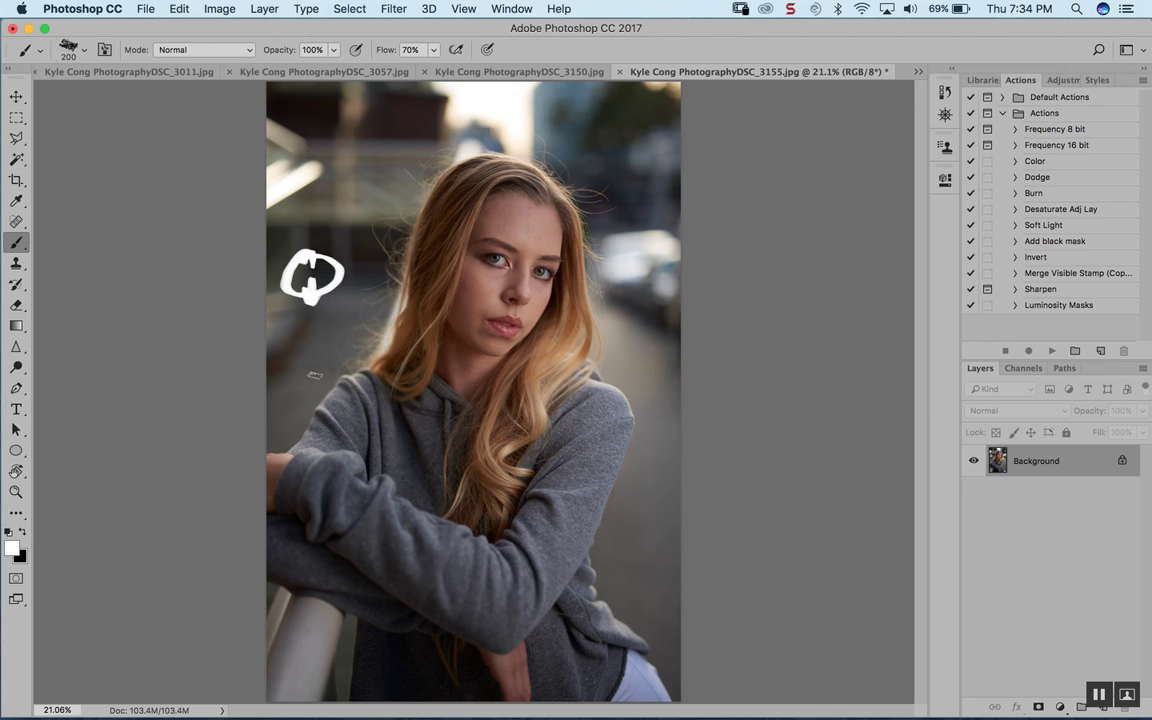
Brush a white camera outline below the circle and a tilted four-sided light shape between them, off to the side
{"action": "left_click_drag", "start_coordinate": [275, 376], "coordinate": [355, 372]}
{"action": "left_click_drag", "start_coordinate": [288, 380], "coordinate": [290, 407]}
{"action": "left_click_drag", "start_coordinate": [352, 372], "coordinate": [354, 400]}
{"action": "mouse_move", "coordinate": [312, 358]}
{"action": "left_mouse_down"}
{"action": "mouse_move", "coordinate": [318, 390]}
{"action": "mouse_move", "coordinate": [332, 380]}
{"action": "left_mouse_up"}
{"action": "left_click", "coordinate": [388, 297]}
{"action": "mouse_move", "coordinate": [355, 331]}
{"action": "left_mouse_down"}
{"action": "mouse_move", "coordinate": [394, 359]}
{"action": "mouse_move", "coordinate": [388, 300]}
{"action": "left_mouse_up"}
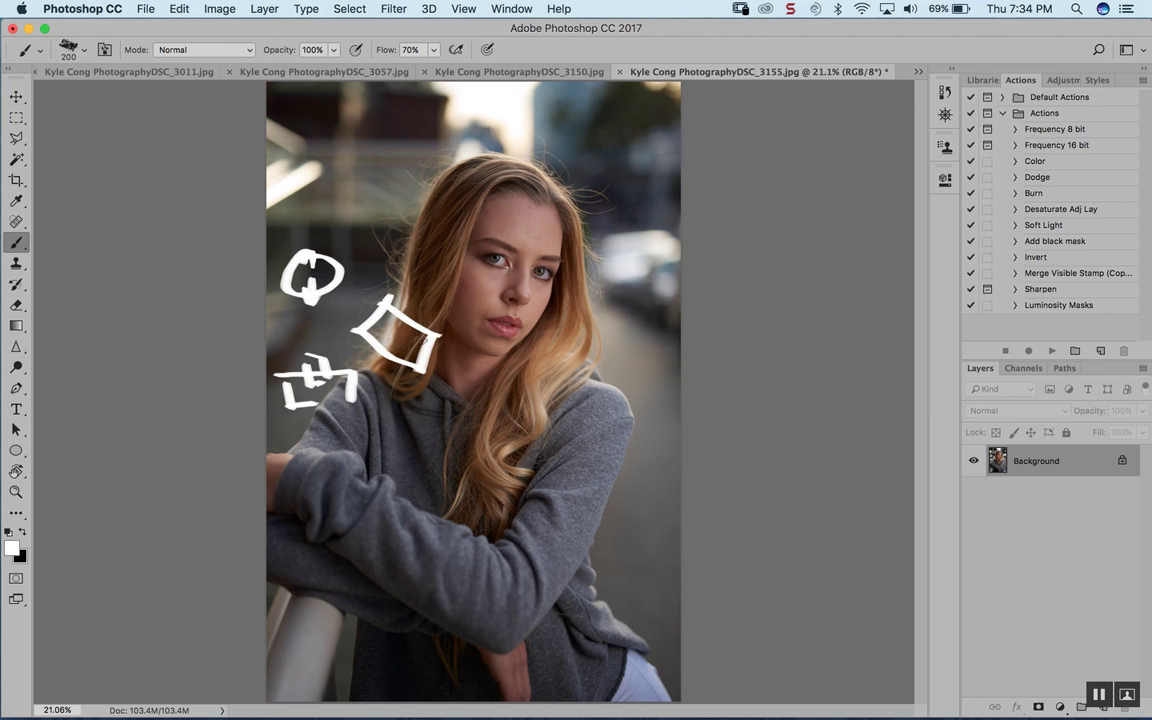
Brush a horizontal white line with a row of short vertical strokes across the upper end of DSC_3155.jpg
{"action": "left_click_drag", "start_coordinate": [289, 118], "coordinate": [660, 112]}
{"action": "mouse_move", "coordinate": [315, 100]}
{"action": "left_mouse_down"}
{"action": "mouse_move", "coordinate": [316, 150]}
{"action": "mouse_move", "coordinate": [346, 148]}
{"action": "left_mouse_up"}
{"action": "left_click_drag", "start_coordinate": [378, 102], "coordinate": [379, 150]}
{"action": "mouse_move", "coordinate": [411, 108]}
{"action": "left_mouse_down"}
{"action": "mouse_move", "coordinate": [411, 150]}
{"action": "mouse_move", "coordinate": [443, 152]}
{"action": "left_mouse_up"}
{"action": "mouse_move", "coordinate": [476, 113]}
{"action": "left_mouse_down"}
{"action": "mouse_move", "coordinate": [476, 140]}
{"action": "mouse_move", "coordinate": [526, 145]}
{"action": "left_mouse_up"}
{"action": "left_click_drag", "start_coordinate": [558, 120], "coordinate": [558, 152]}
{"action": "left_click_drag", "start_coordinate": [595, 125], "coordinate": [596, 150]}
{"action": "mouse_move", "coordinate": [289, 120]}
{"action": "left_mouse_down"}
{"action": "mouse_move", "coordinate": [266, 122]}
{"action": "mouse_move", "coordinate": [292, 166]}
{"action": "left_mouse_up"}
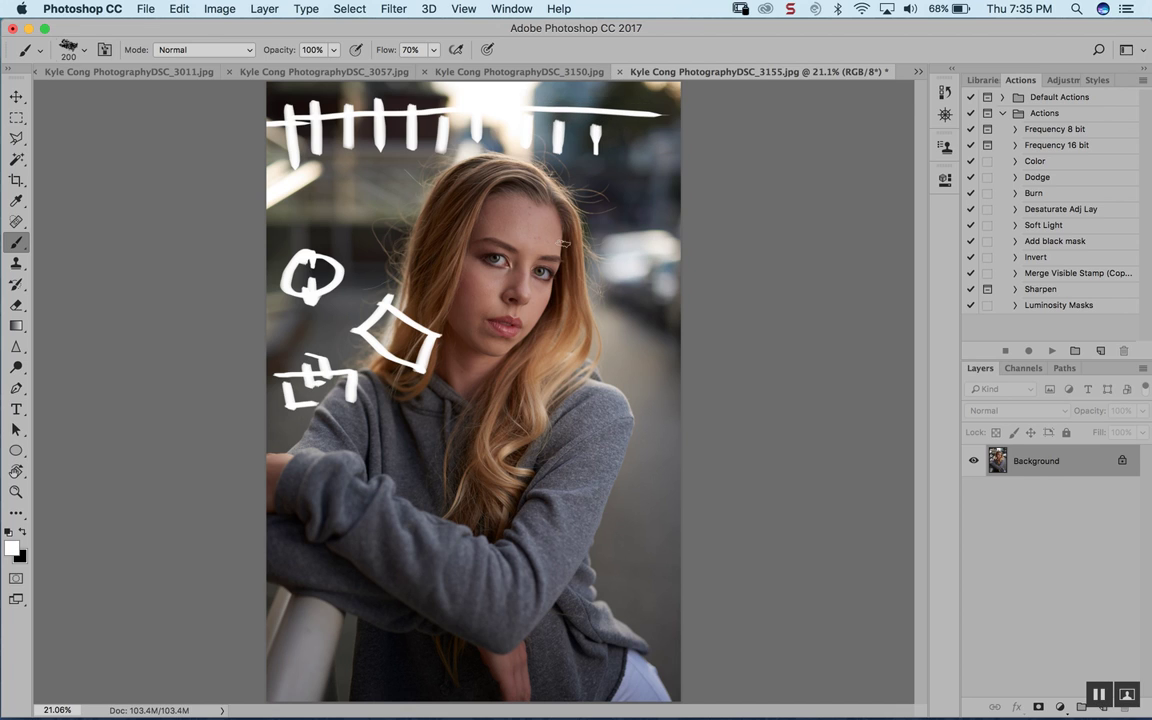
Examine the catchlights in the model's eyes in DSC_3155.jpg close up, and return to the full photo
{"action": "key", "text": "z"}
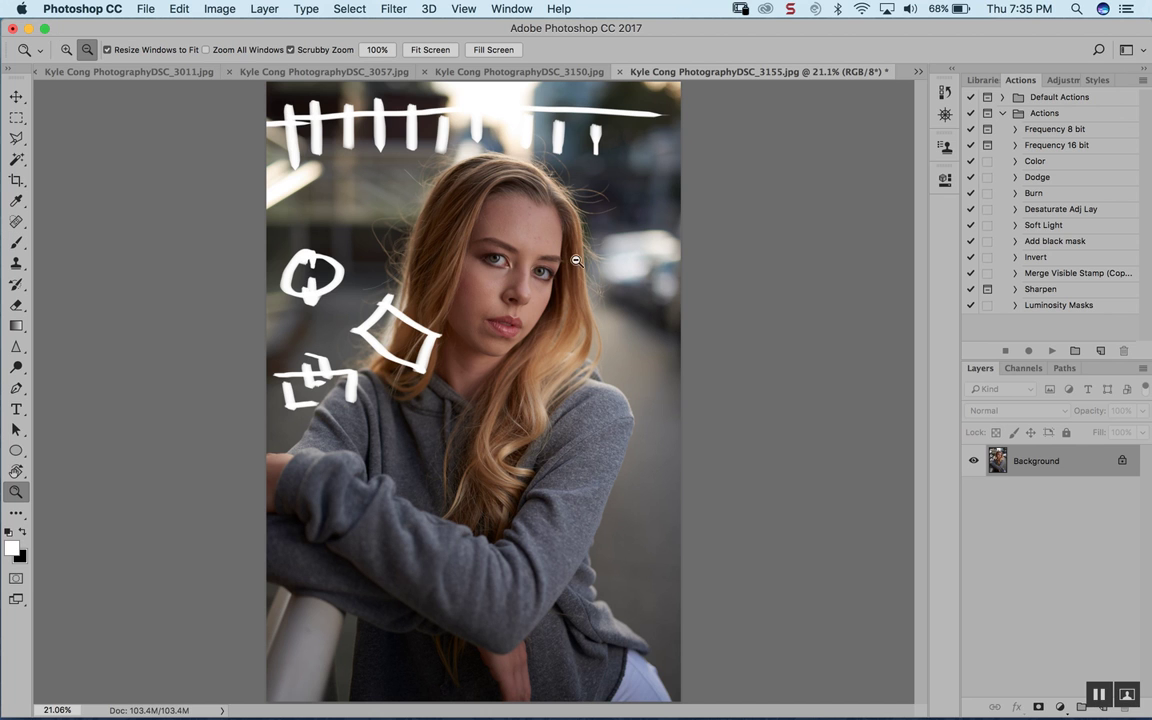
{"action": "left_click_drag", "start_coordinate": [546, 258], "coordinate": [663, 211]}
{"action": "key", "text": "b"}
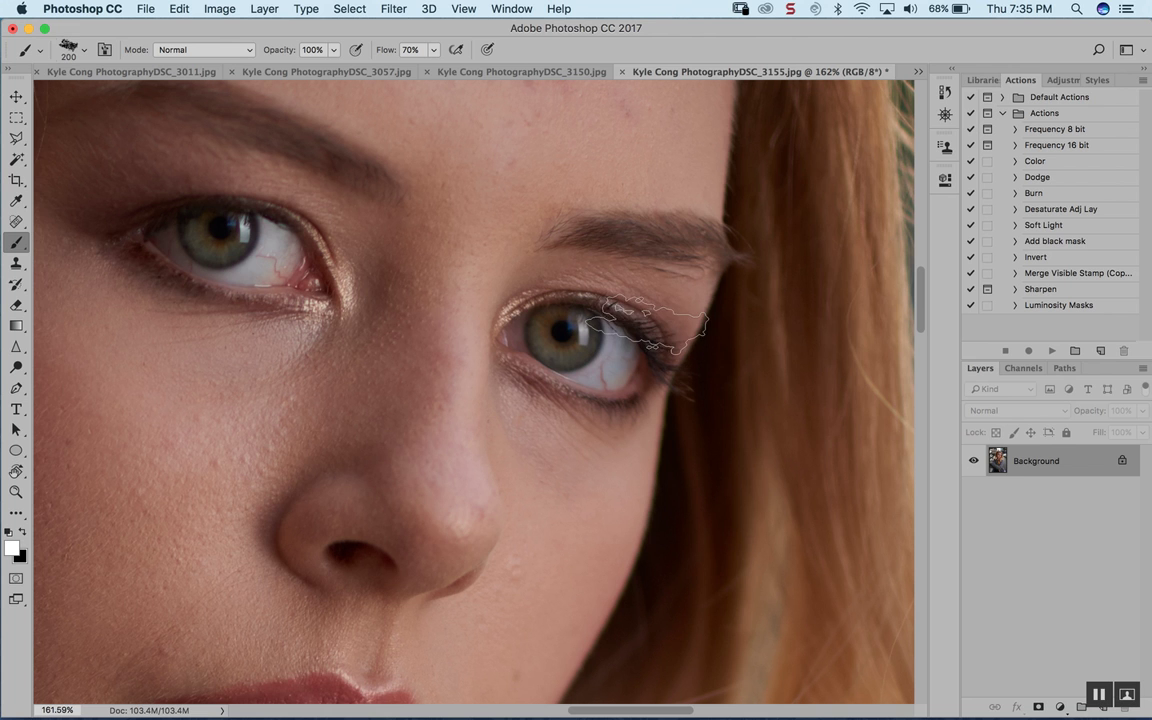
{"action": "key", "text": "z"}
{"action": "mouse_move", "coordinate": [632, 318]}
{"action": "left_mouse_down"}
{"action": "mouse_move", "coordinate": [585, 321]}
{"action": "mouse_move", "coordinate": [607, 301]}
{"action": "left_mouse_up"}
{"action": "key", "text": "b"}
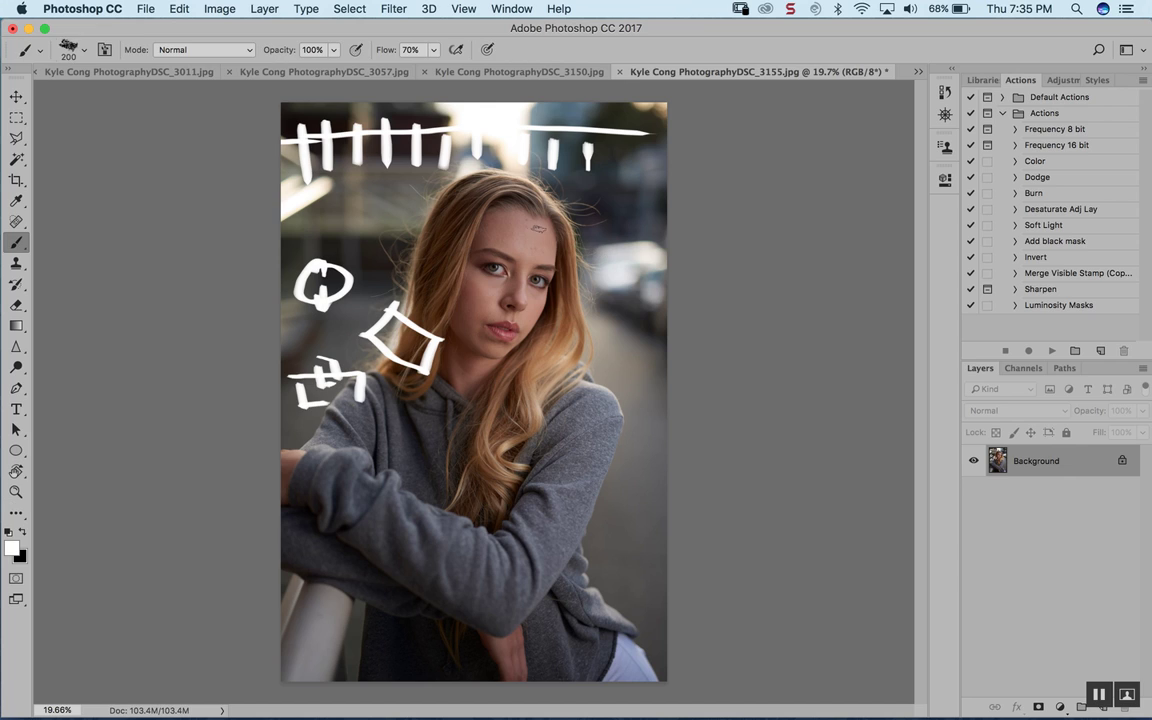